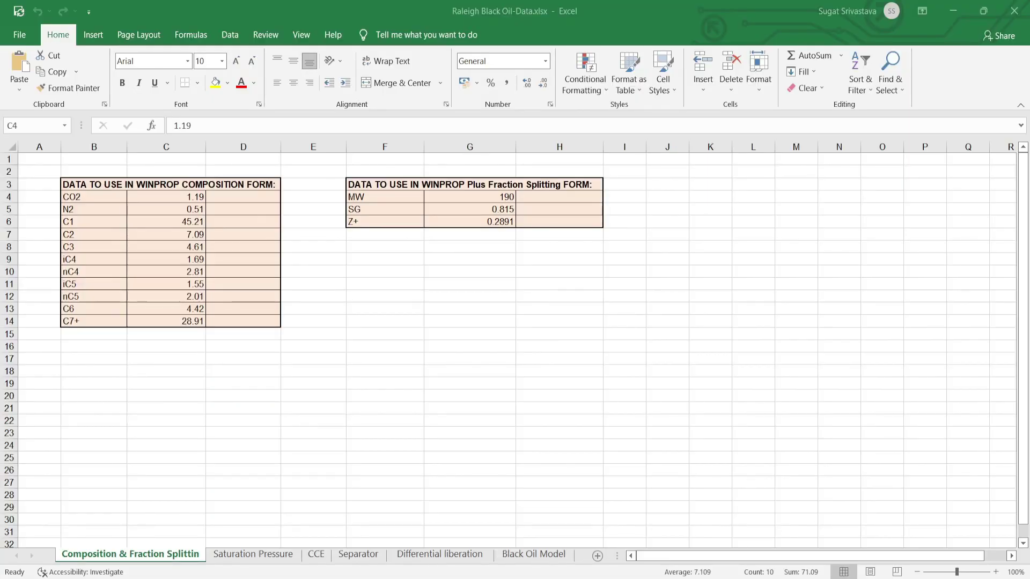
Select composition cells C4:C13, review each workbook sheet through Black Oil Model, then return to WinProp
key(shift+Down)
key(shift+Down)
key(shift+Down)
key(shift+Down)
key(shift+Down)
key(shift+Down)
key(shift+Down)
key(shift+Down)
key(shift+Down)
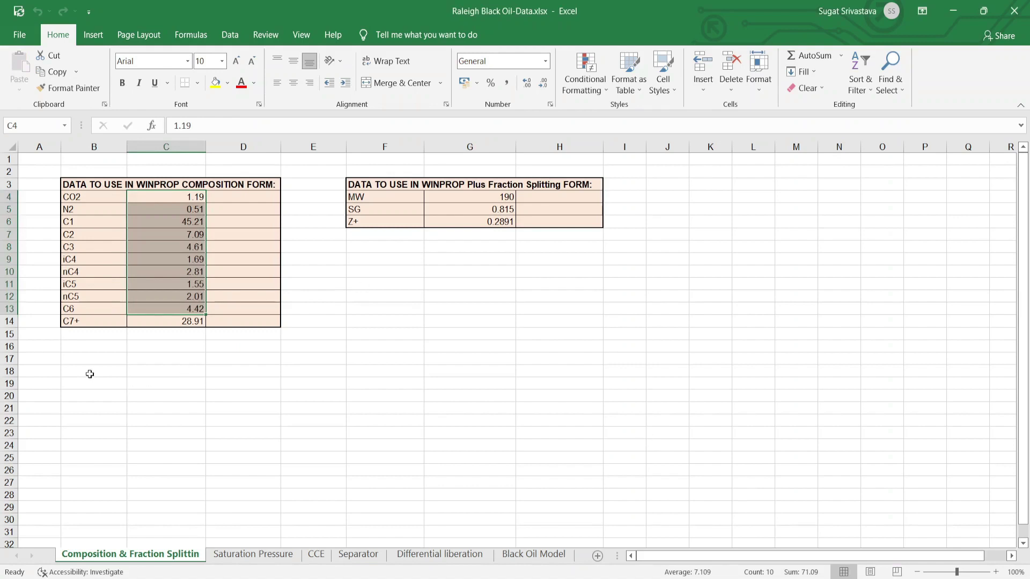
click(273, 560)
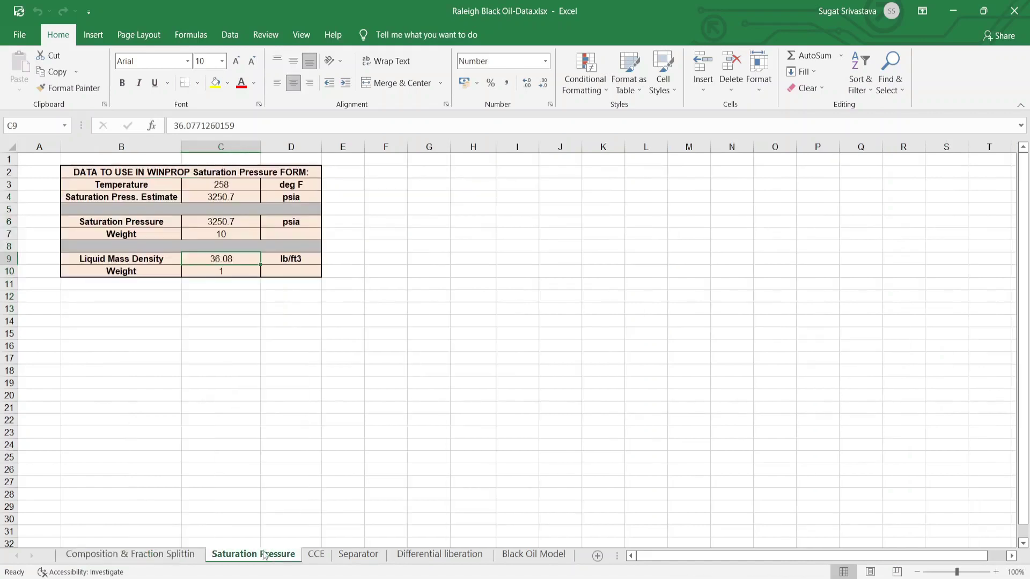
click(320, 558)
click(358, 558)
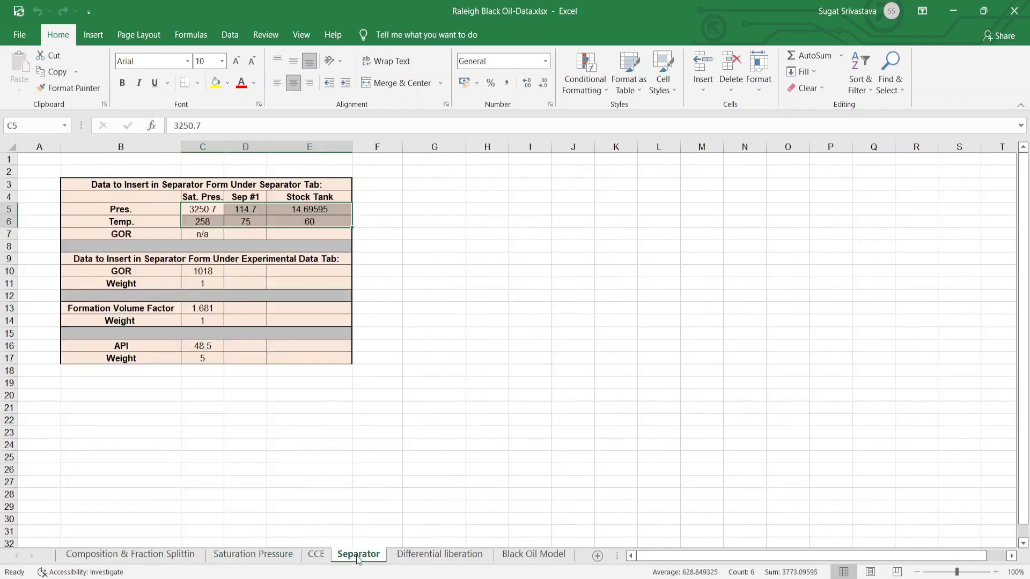
click(413, 558)
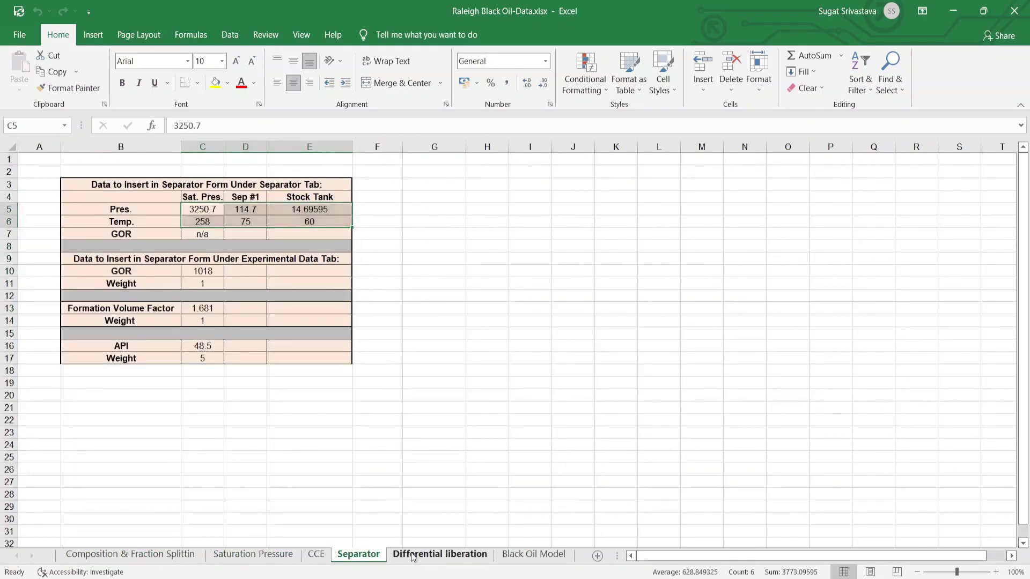
click(534, 555)
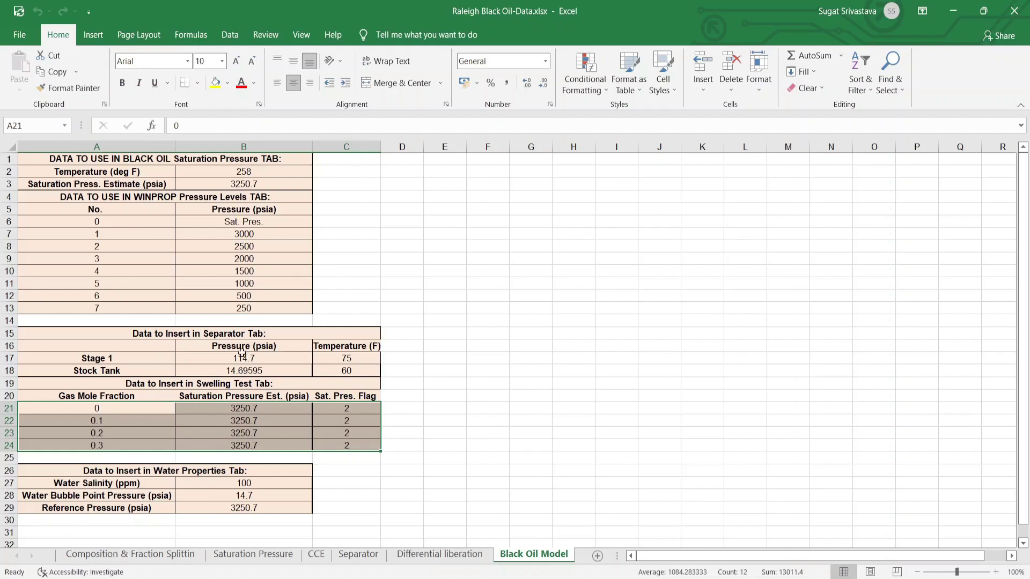
click(472, 419)
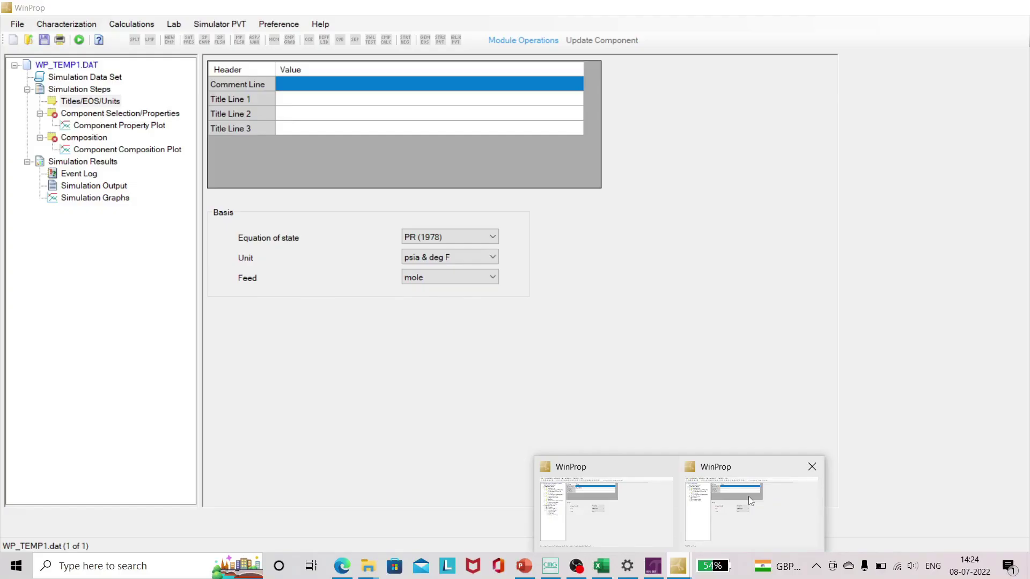
click(748, 497)
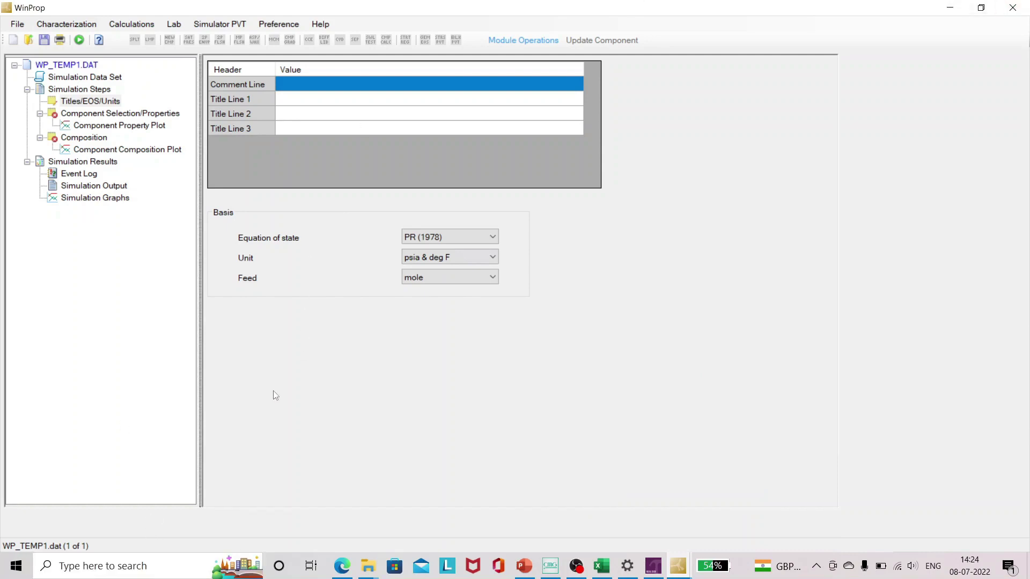
Enter 'Black Oil PVT' as Title Line 1
click(337, 105)
text(Black)
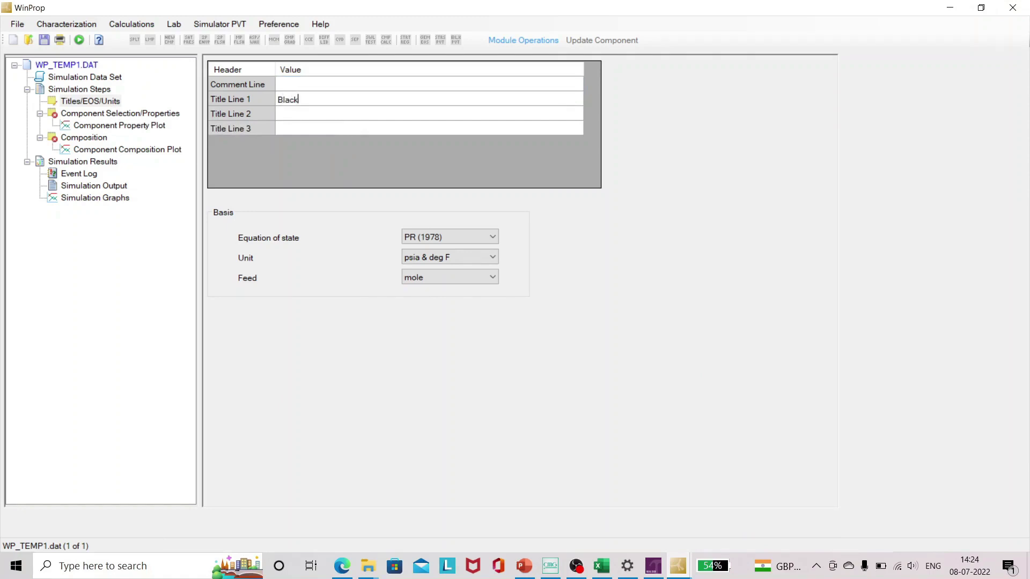
text( Oil PVT)
Insert the ten library components CO2 through FC6 and apply the component change
click(118, 114)
click(248, 150)
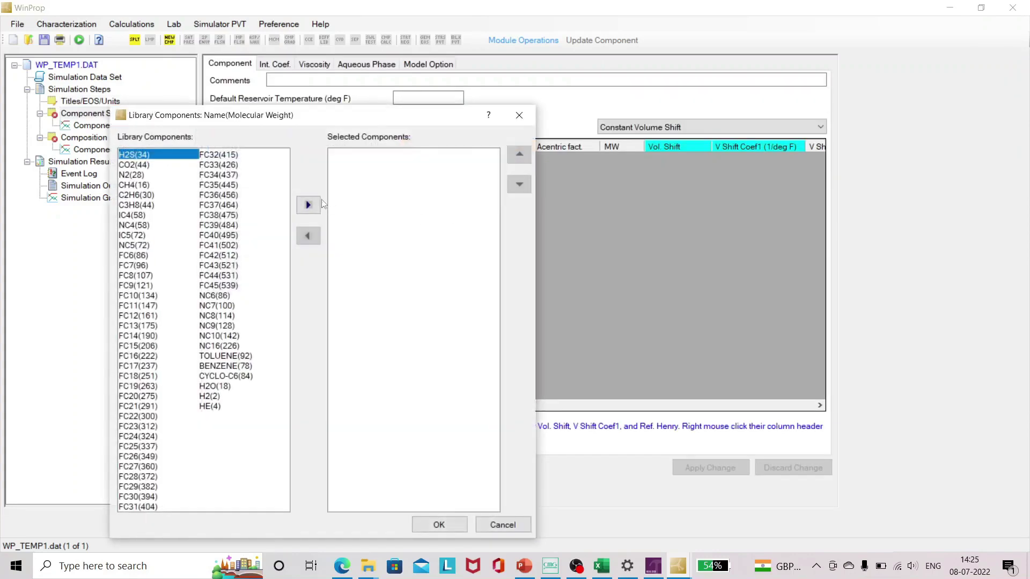
click(143, 166)
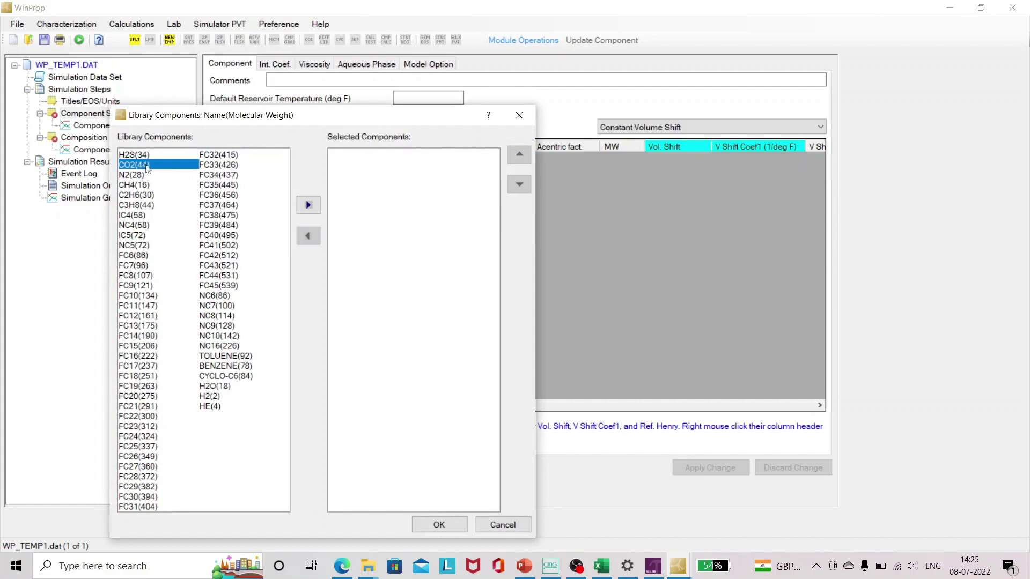
shift+click(137, 256)
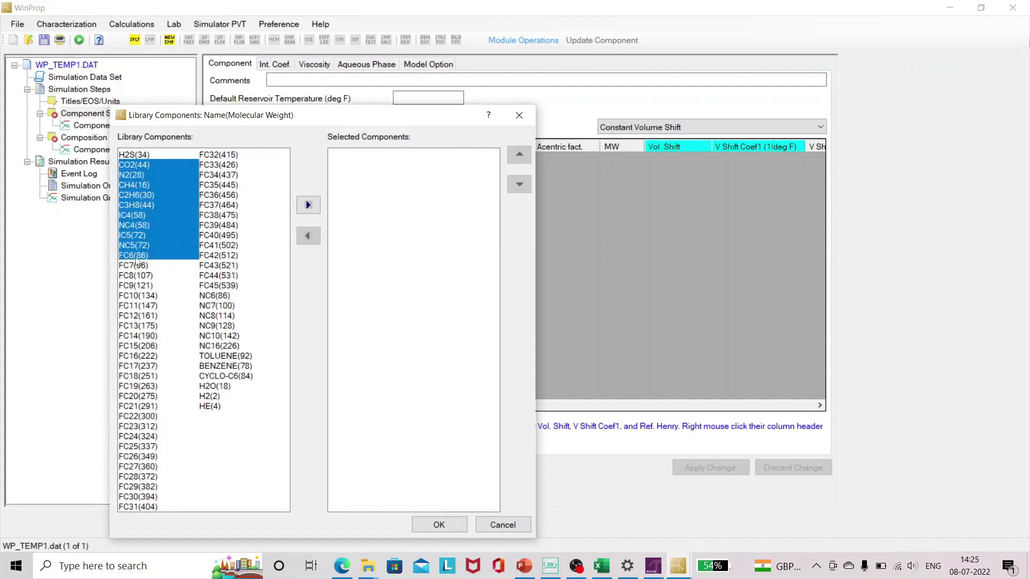
click(308, 205)
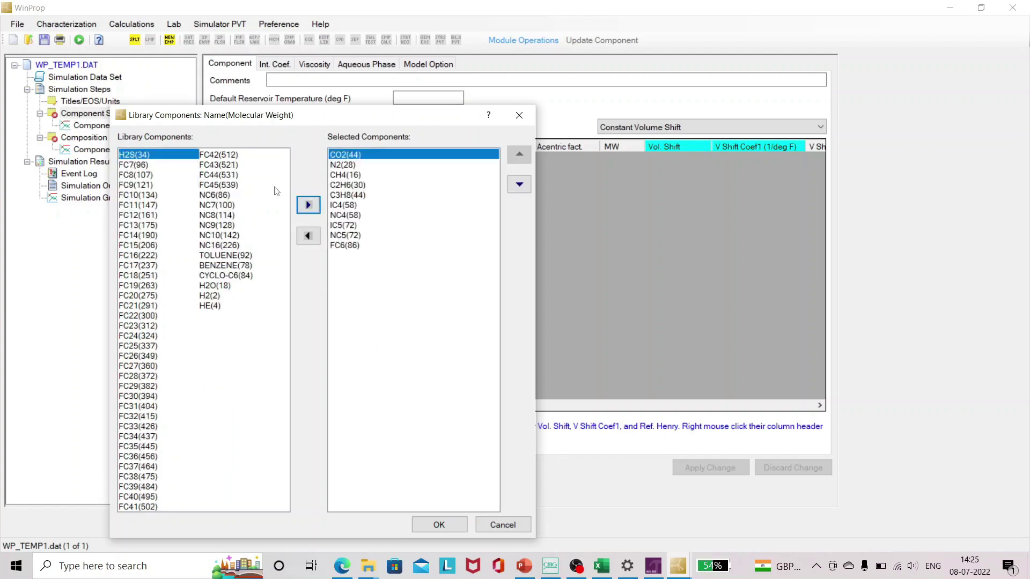
click(439, 526)
click(710, 468)
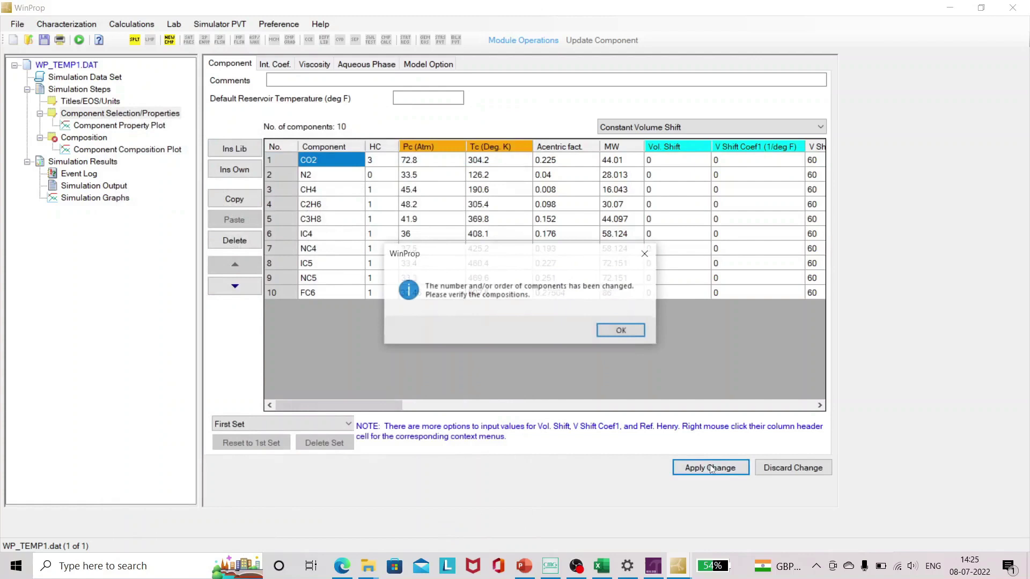
click(632, 335)
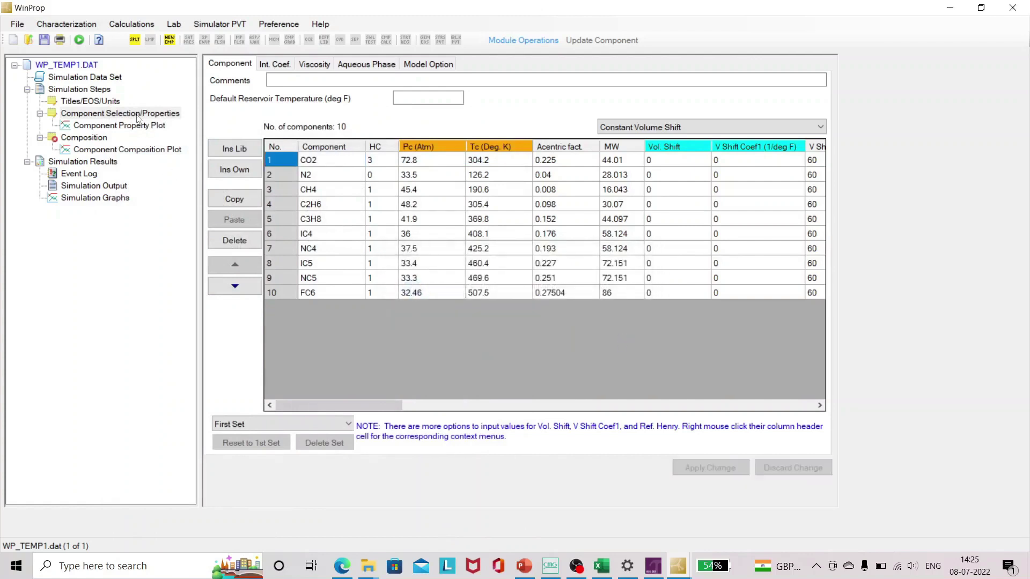
click(86, 140)
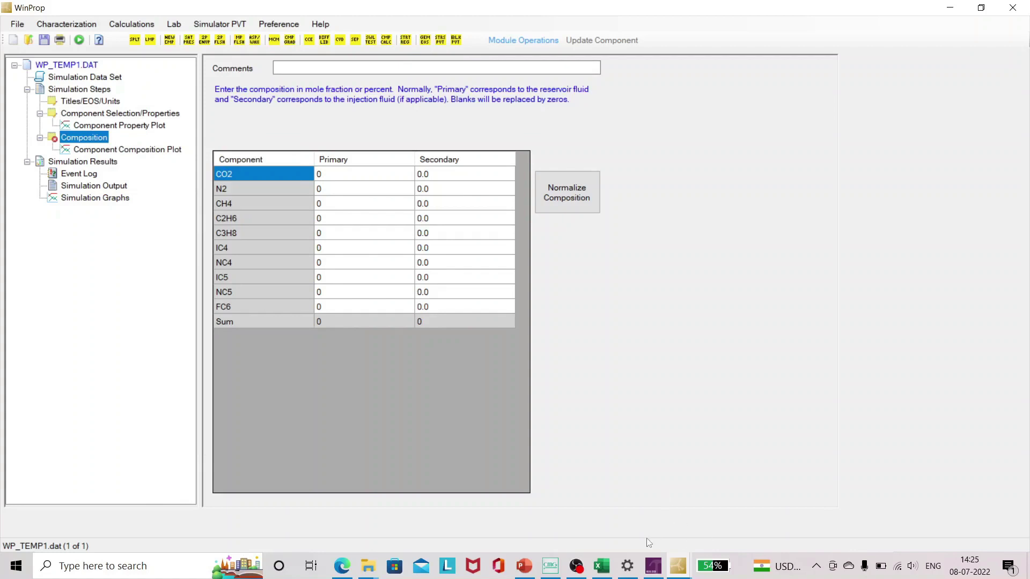
Copy Excel's ten mole percentages into WinProp's Primary column, CO2 1.19 through FC6 4.42
mouse_move(602, 564)
click(613, 545)
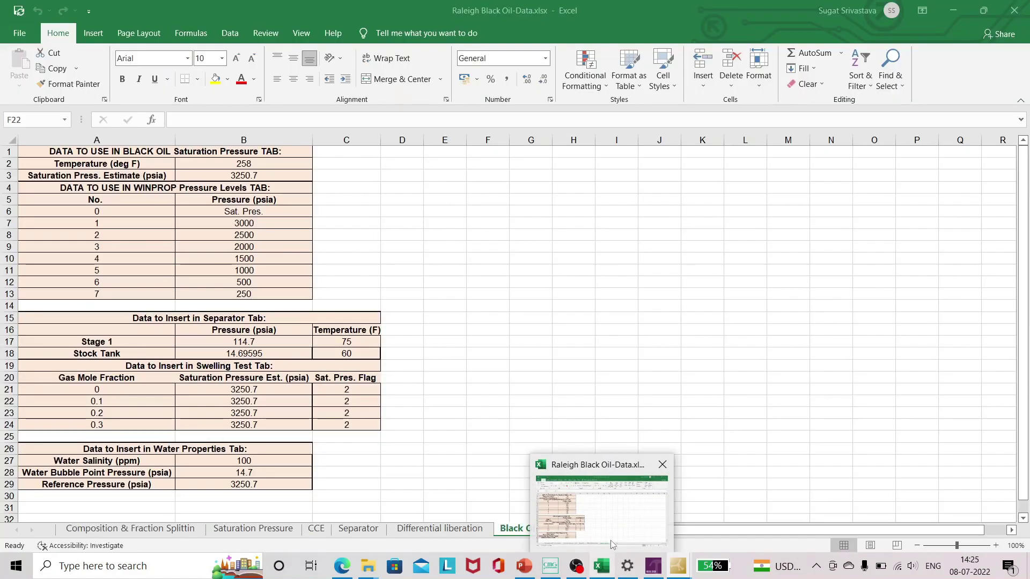
click(183, 528)
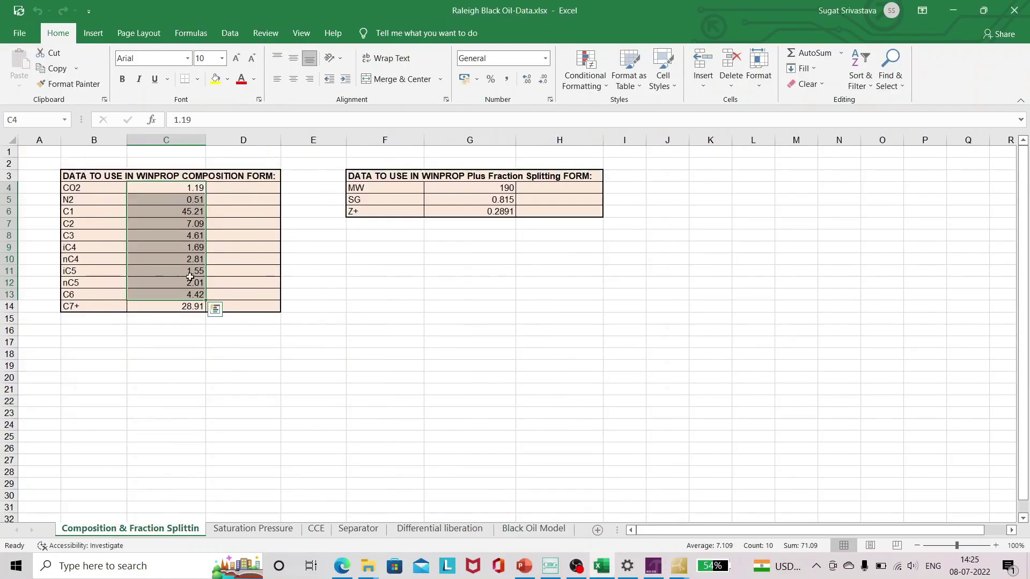
drag(164, 193, 198, 293)
key(Return)
key(ctrl+c)
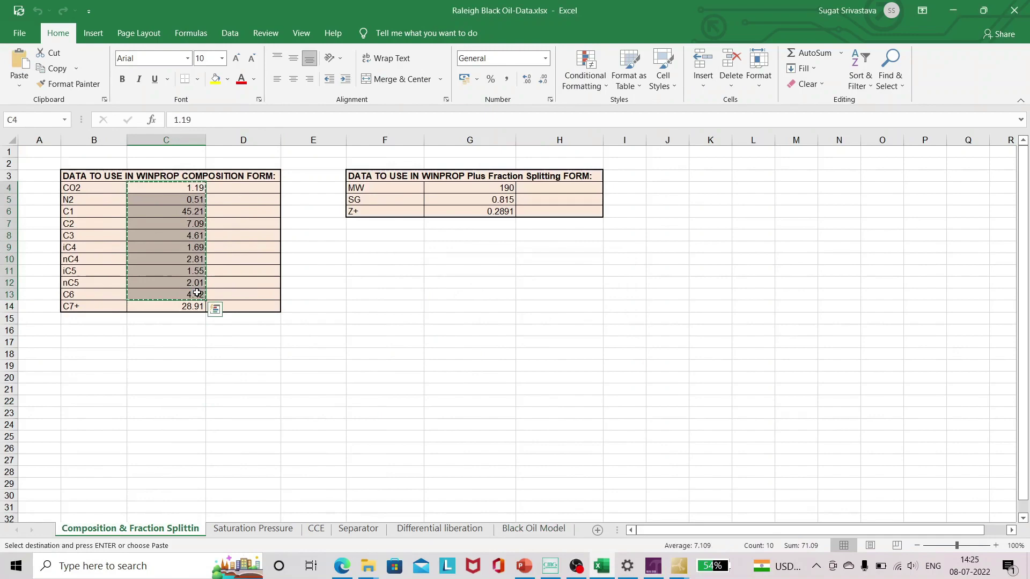
key(alt+Tab)
click(359, 179)
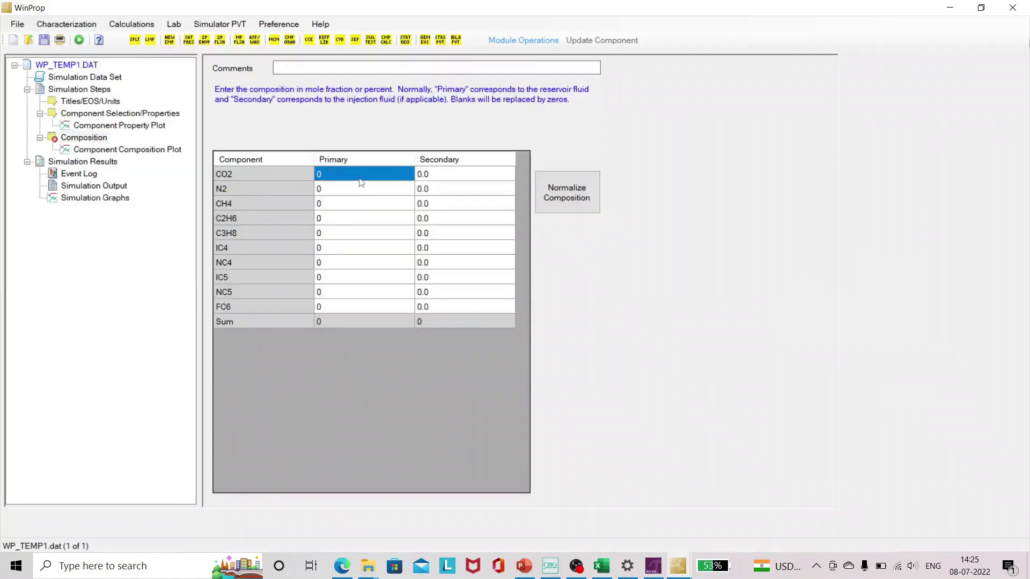
key(ctrl+v)
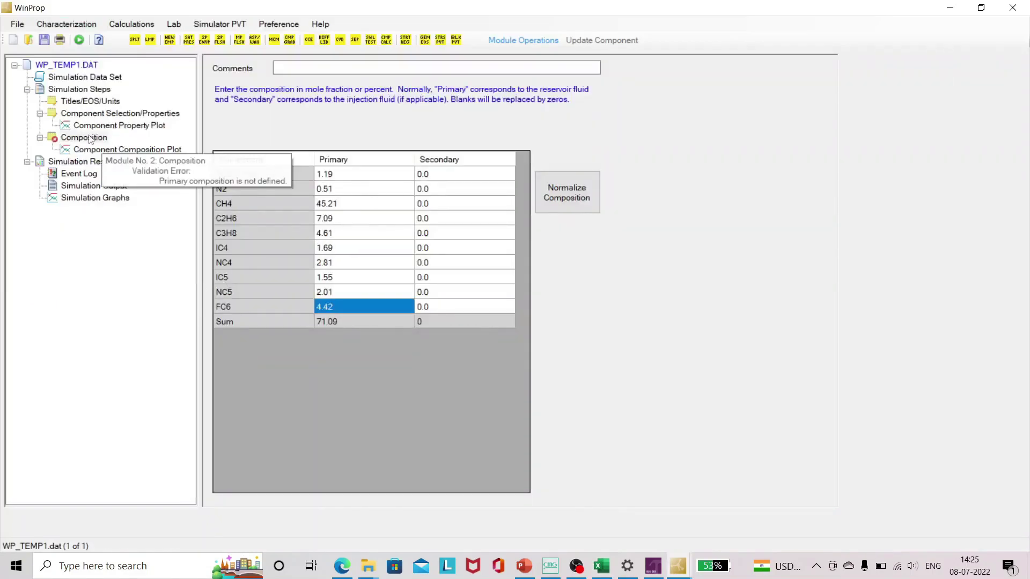
click(107, 149)
click(102, 140)
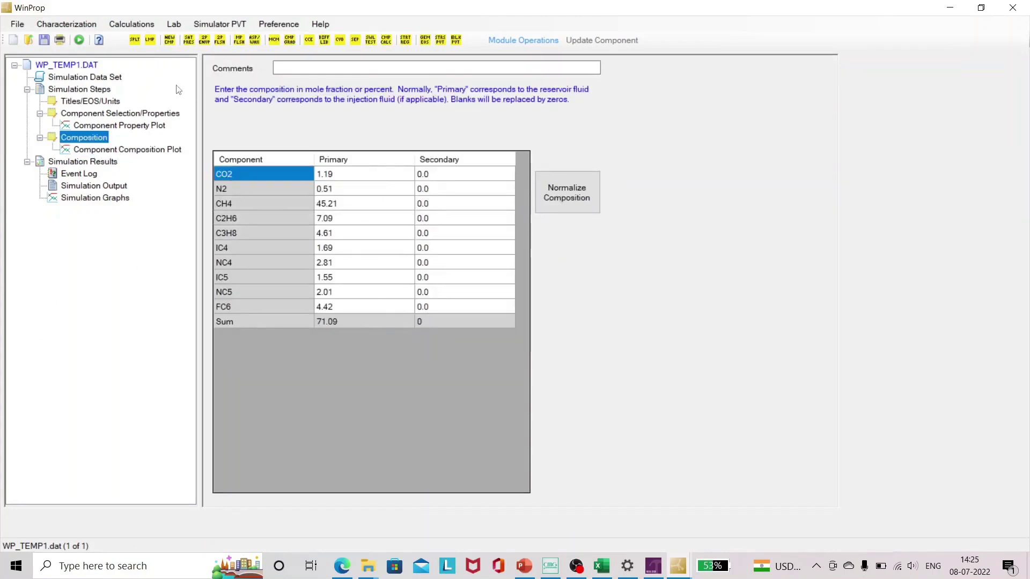
Add Plus Fraction Splitting with Gamma distribution and 4 user-input pseudocomponents
click(137, 46)
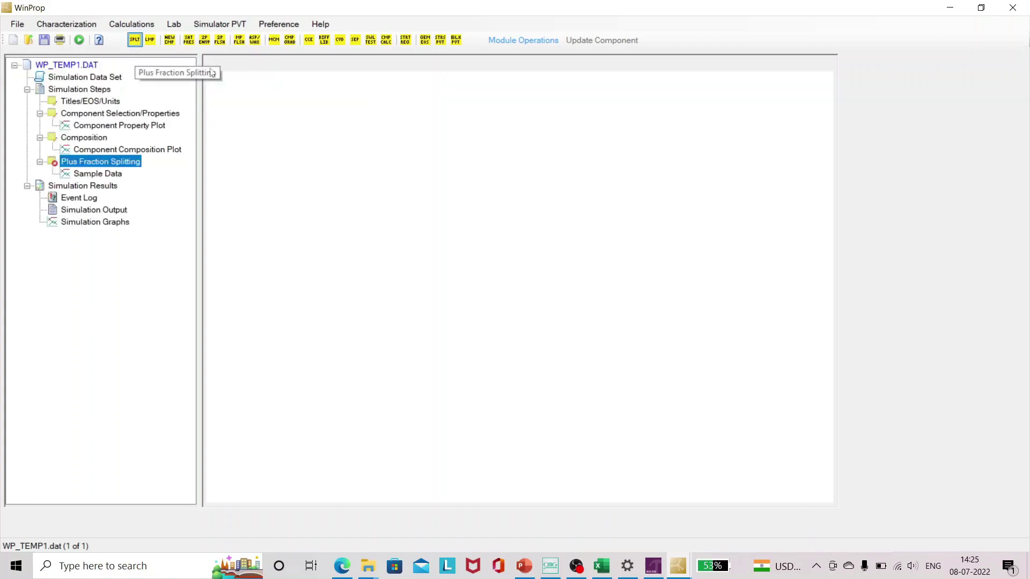
click(560, 134)
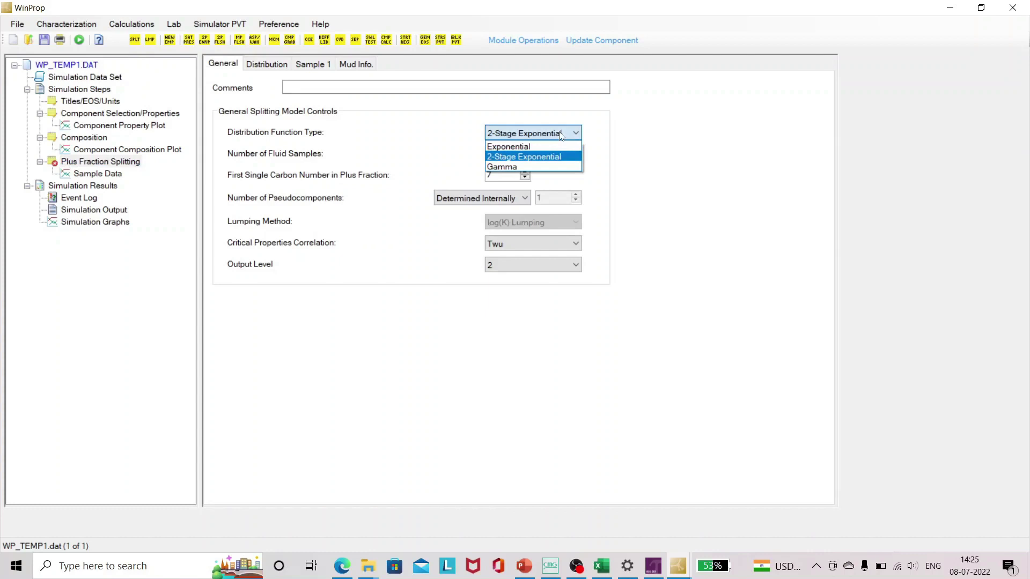
click(551, 168)
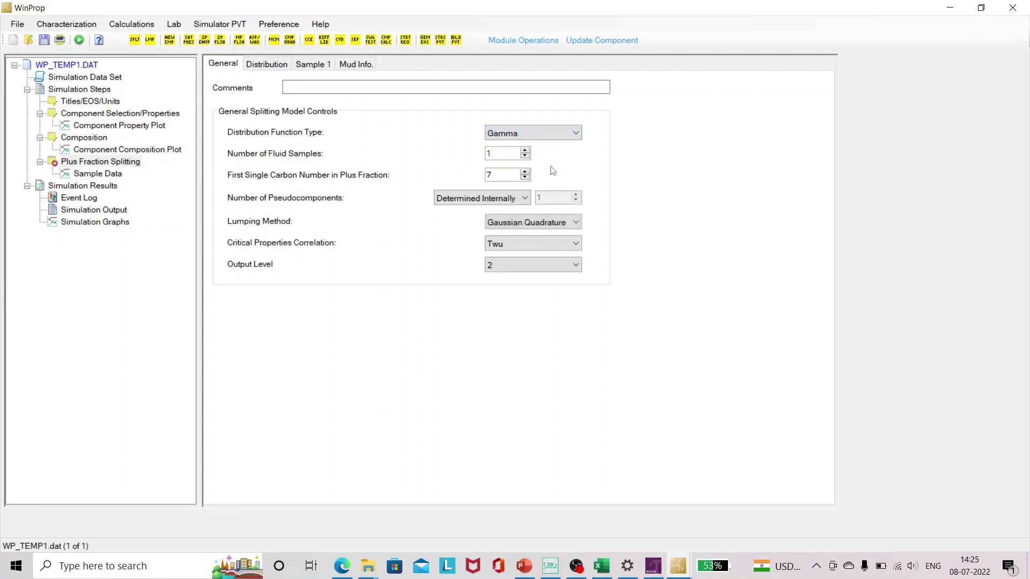
click(525, 199)
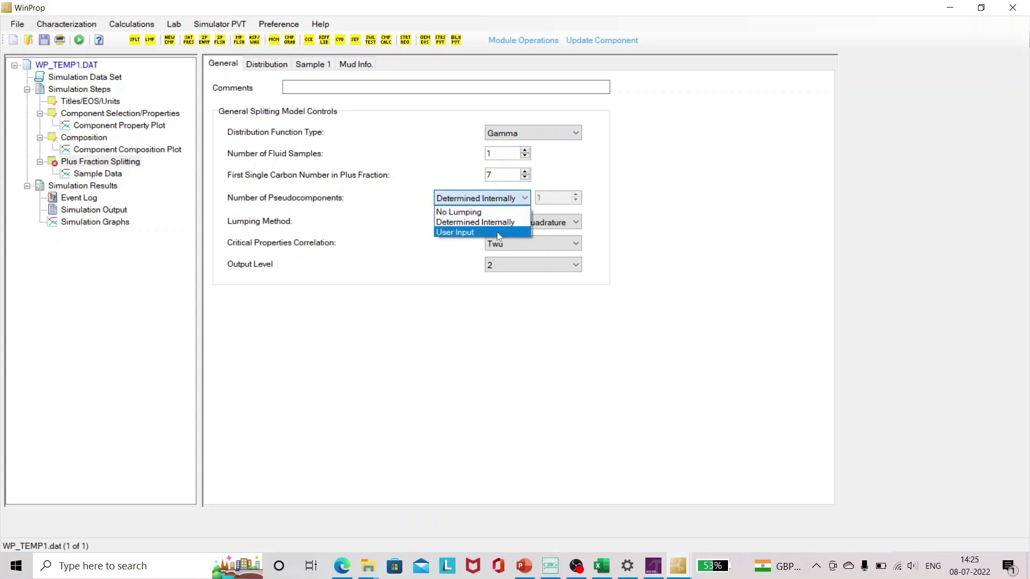
click(498, 236)
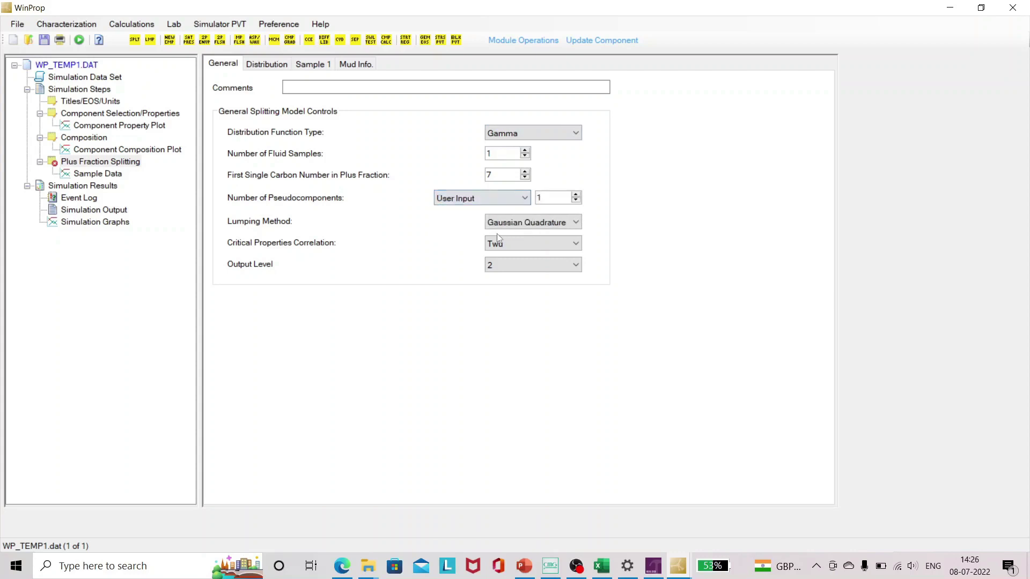
click(575, 194)
click(576, 195)
click(576, 195)
Set Sample 1 plus fraction MW 190, SG 0.815, mole fraction 0.2891 and alpha 1
click(313, 64)
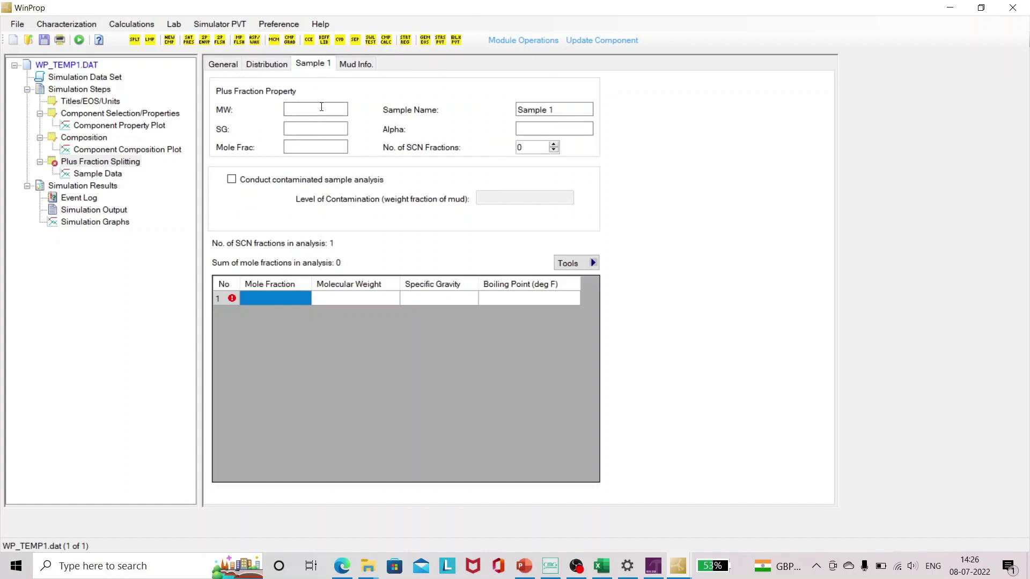
click(323, 108)
text(1900)
key(BackSpace)
click(338, 129)
text(0.815)
key(Tab)
text(0.2891)
click(538, 131)
text(1)
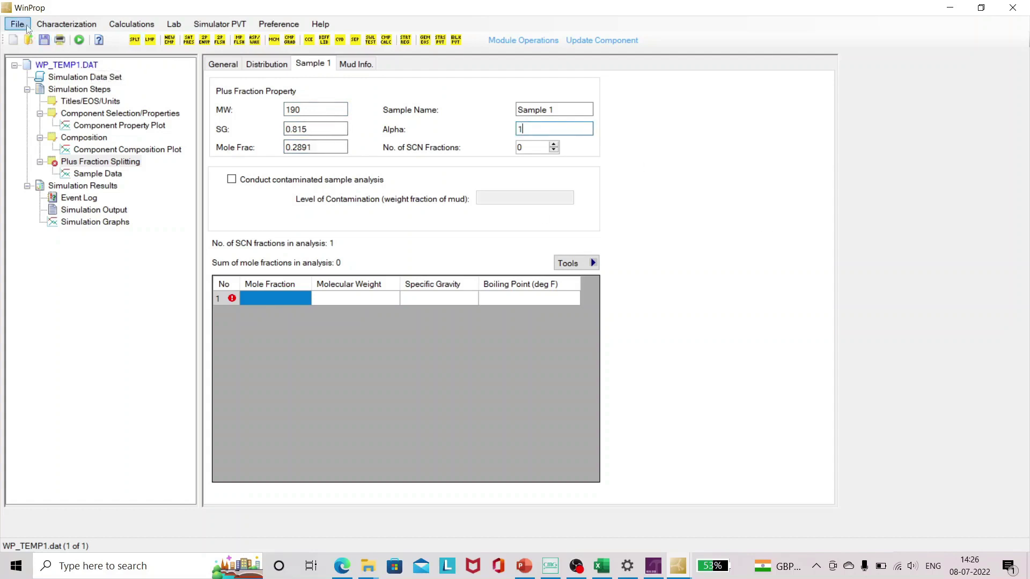
Save the dataset, overwriting WP_TEMP1.dat
click(54, 42)
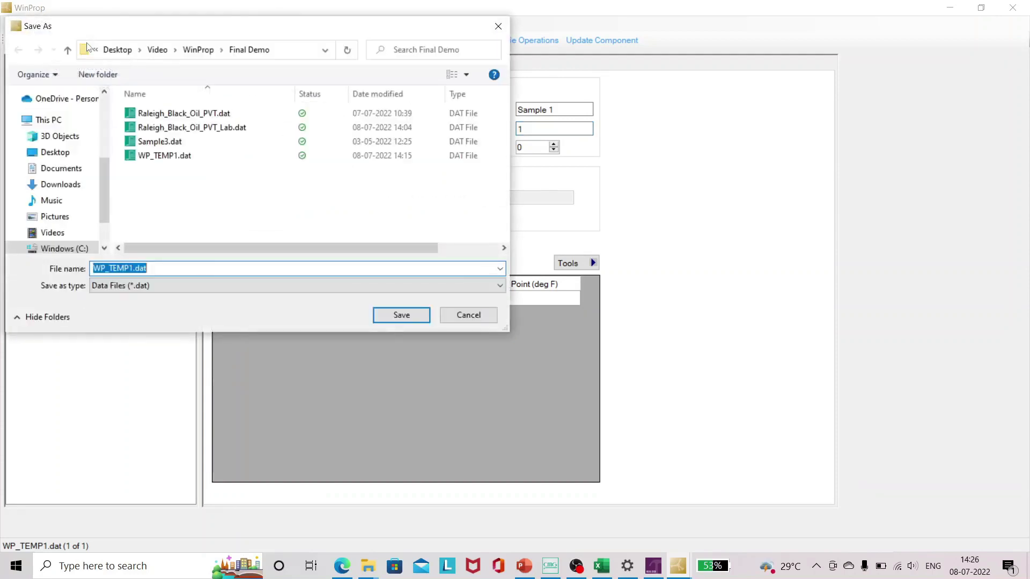
click(386, 319)
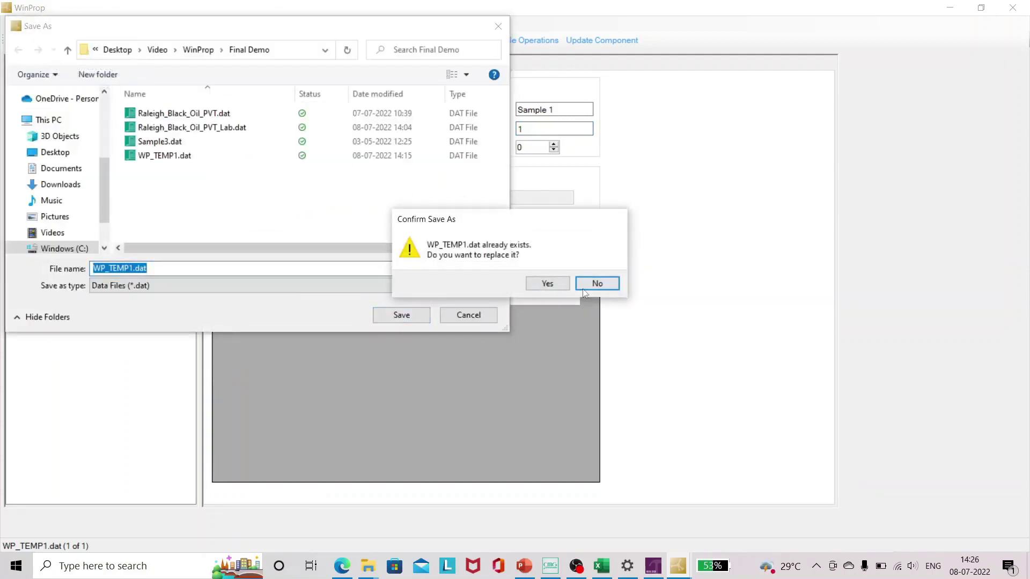
click(545, 282)
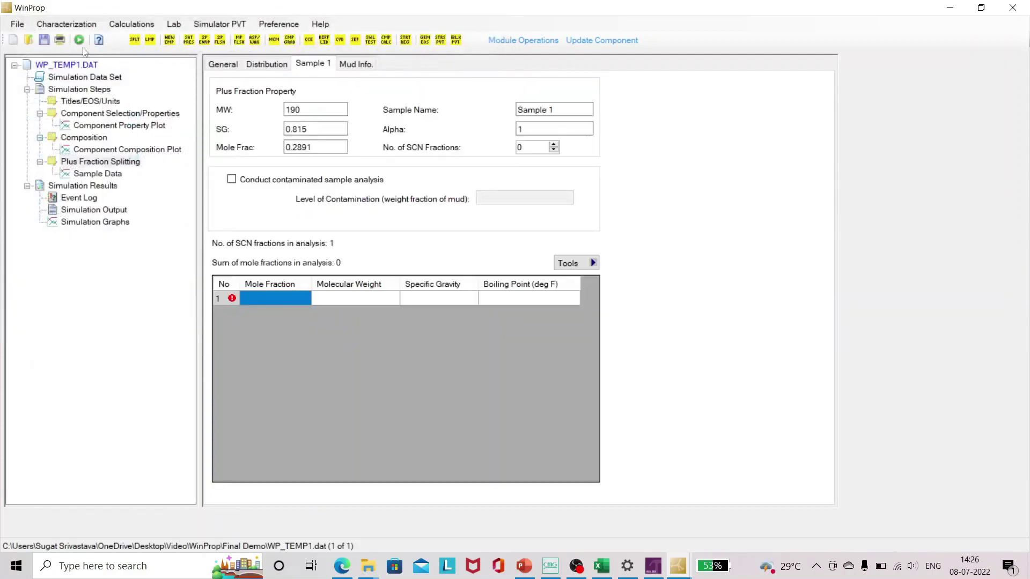
Validate the dataset and update component properties to add pseudocomponents HYP01–HYP04
click(80, 41)
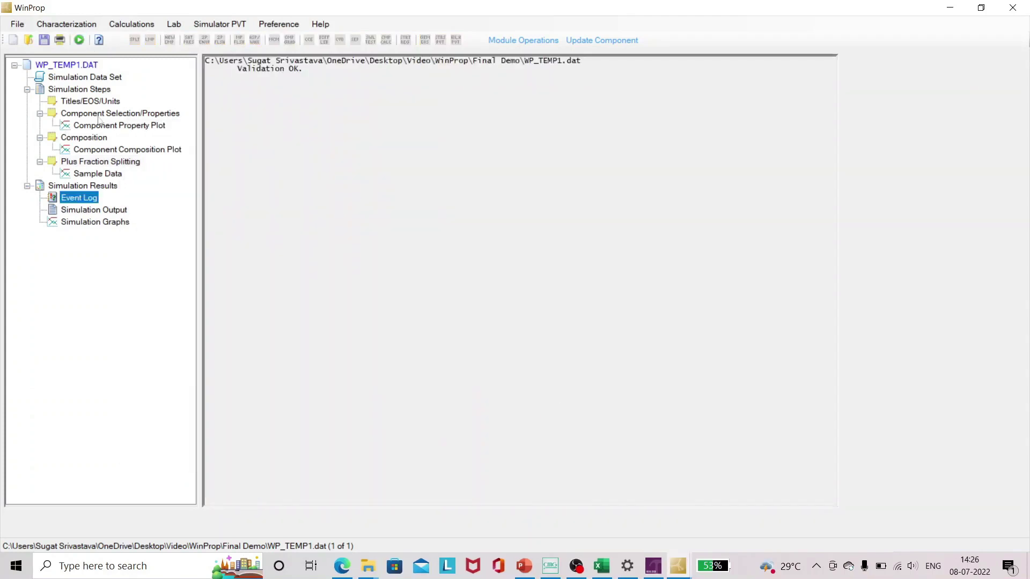
click(81, 90)
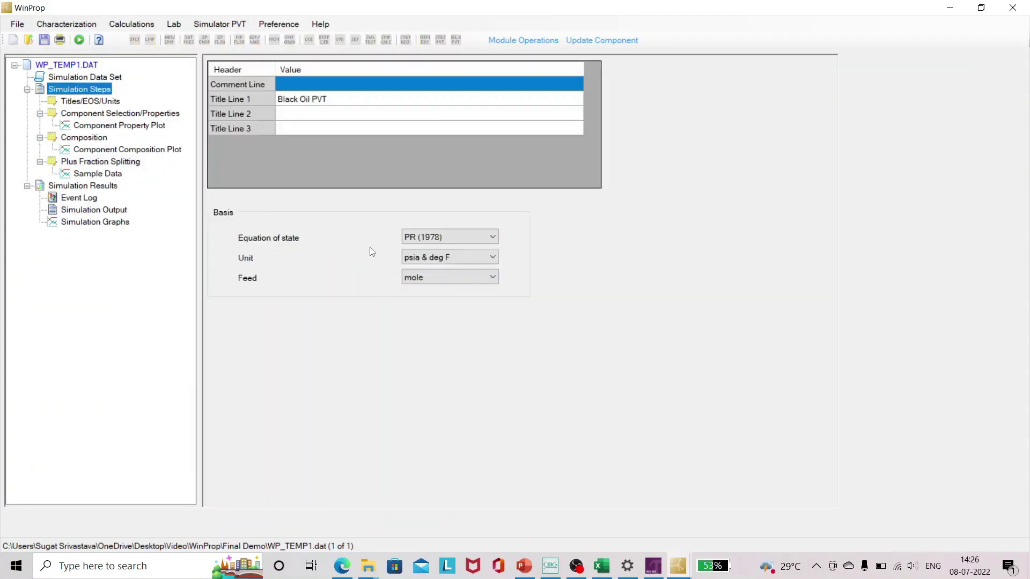
click(95, 114)
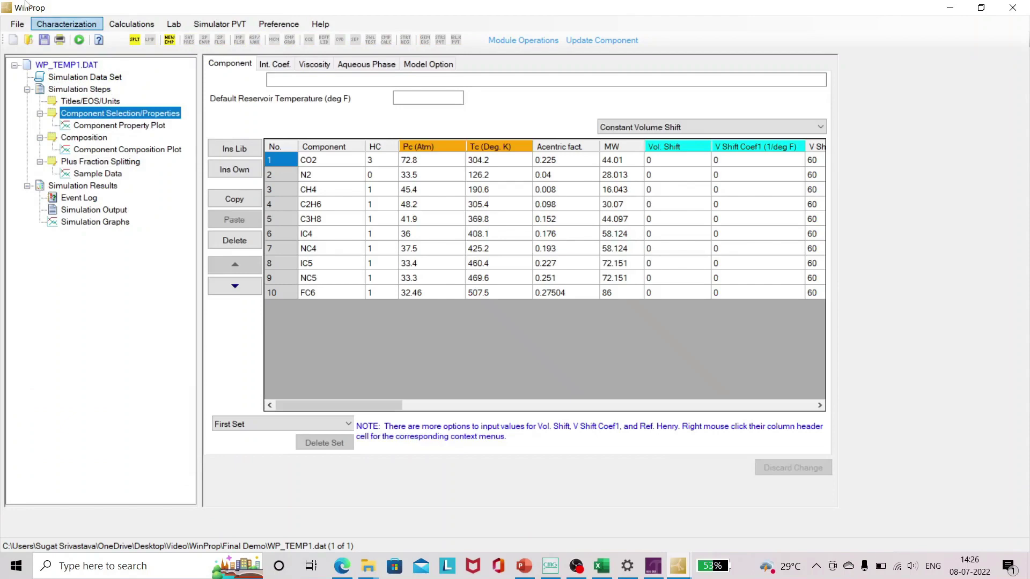
click(17, 24)
click(83, 151)
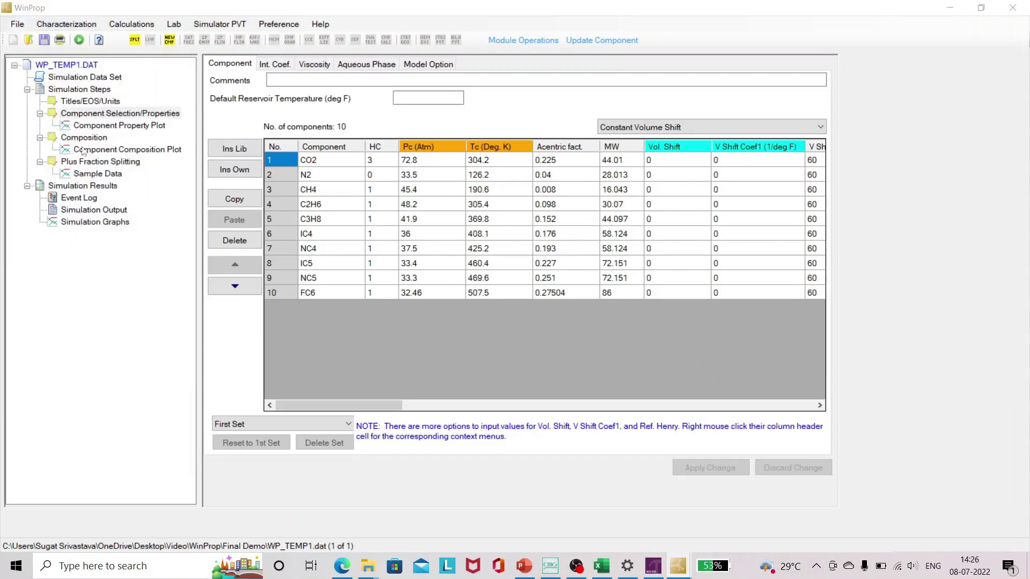
key(Return)
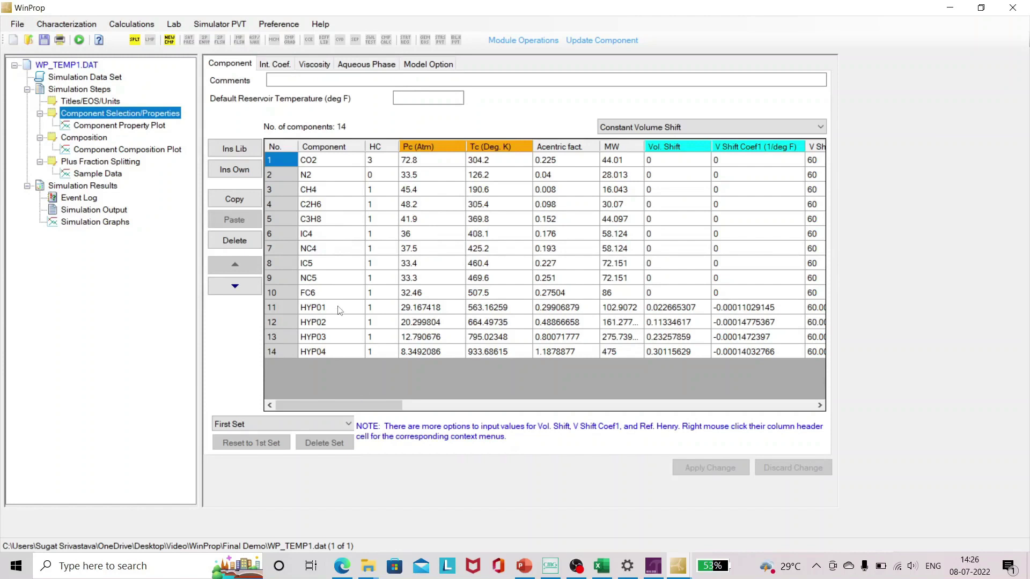
Delete the Plus Fraction Splitting step from the dataset
click(118, 162)
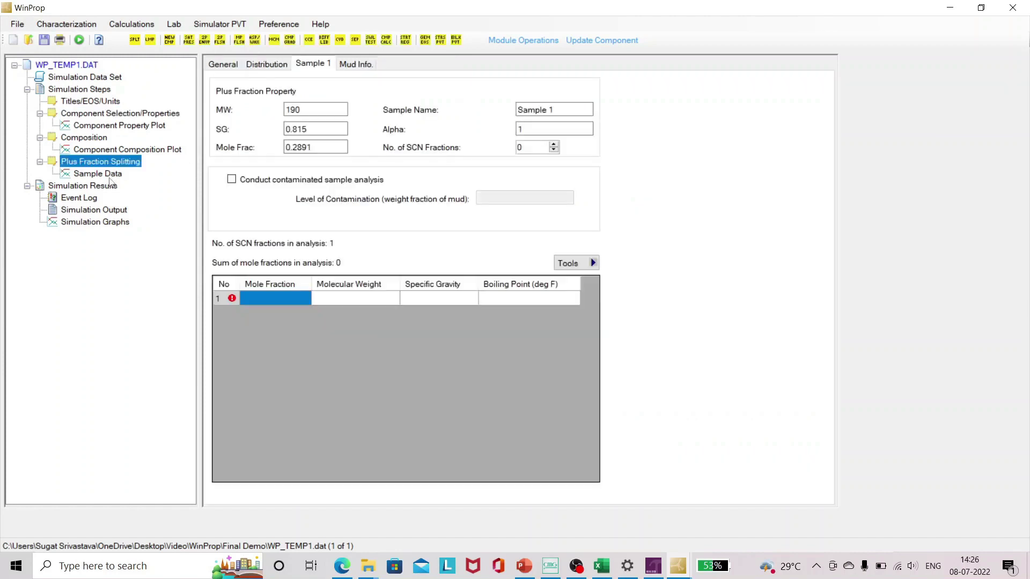
right_click(134, 169)
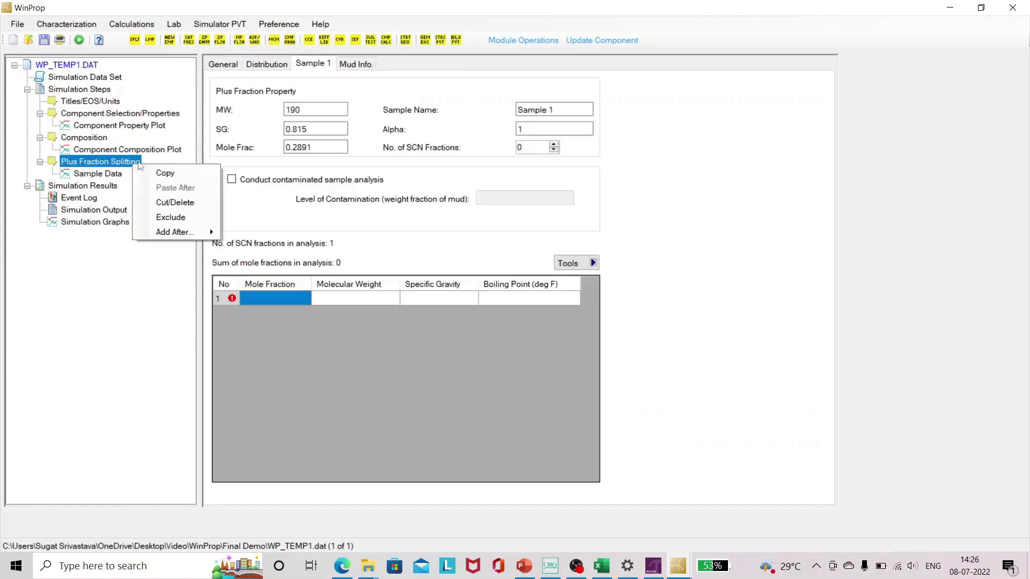
click(175, 203)
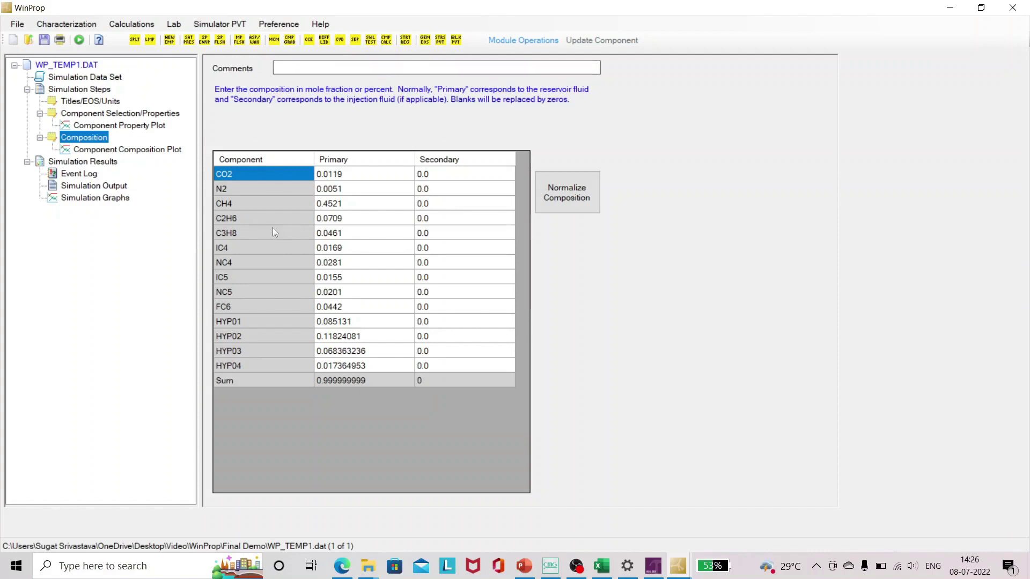
Add Saturation Pressure, CCE, Differential Liberation and Separator calculation steps
click(186, 42)
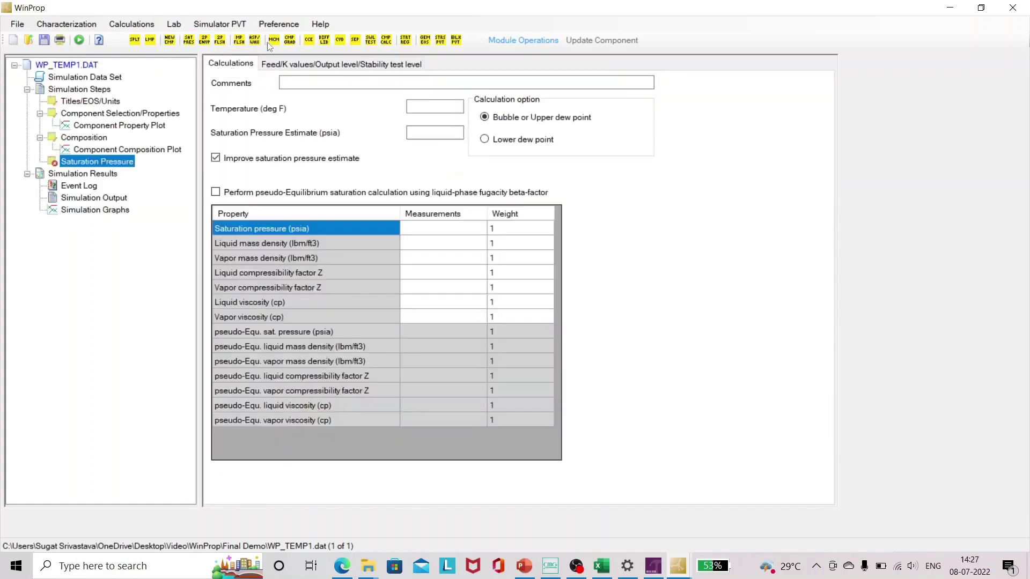
click(309, 40)
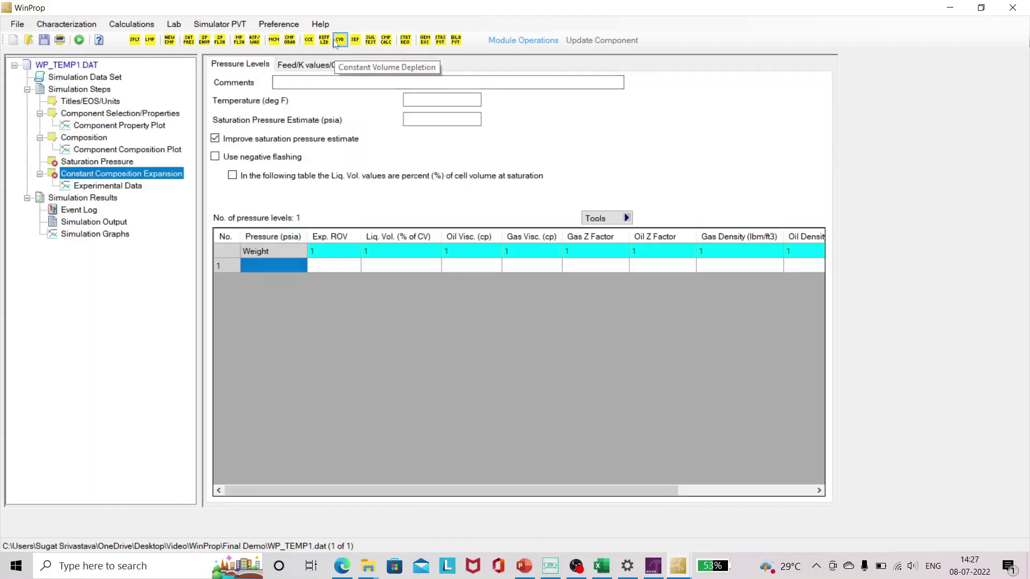
click(324, 40)
click(355, 40)
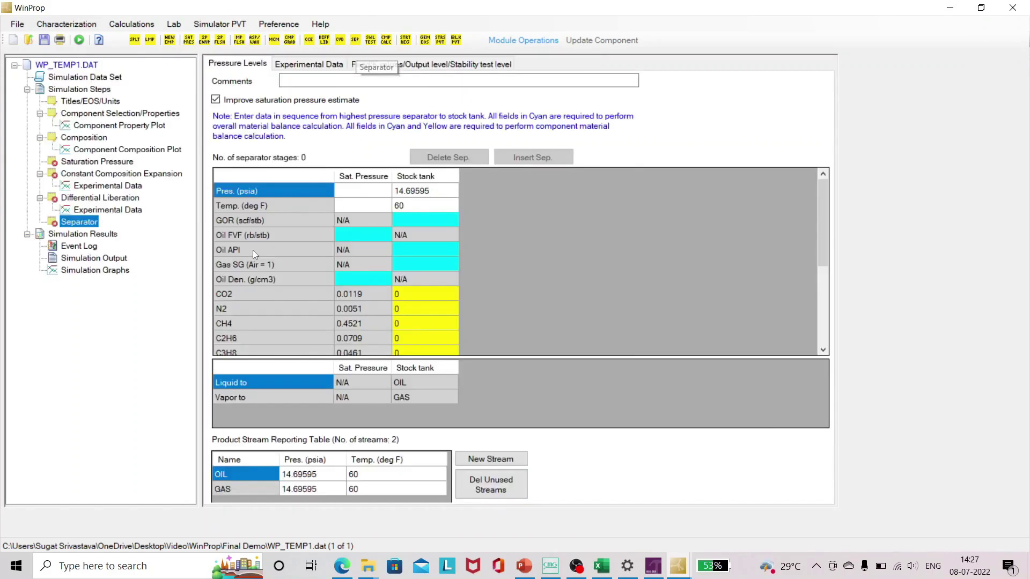
mouse_move(100, 161)
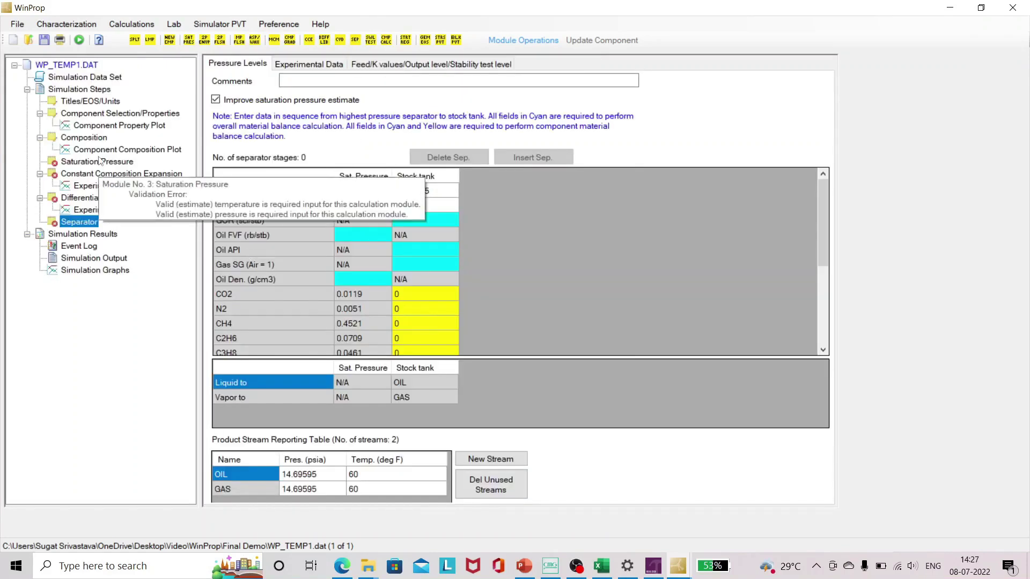
click(105, 139)
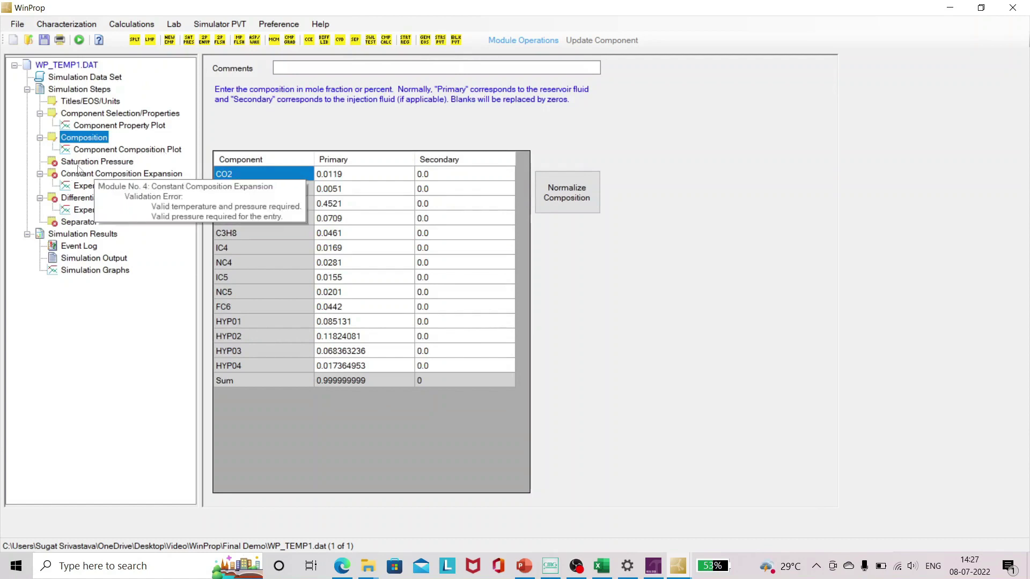
click(96, 161)
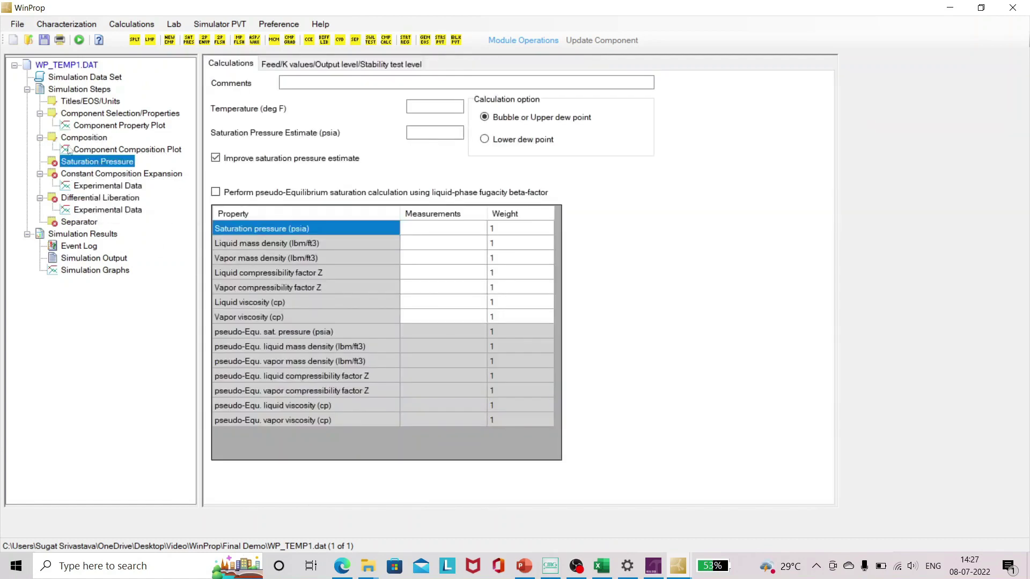
click(86, 139)
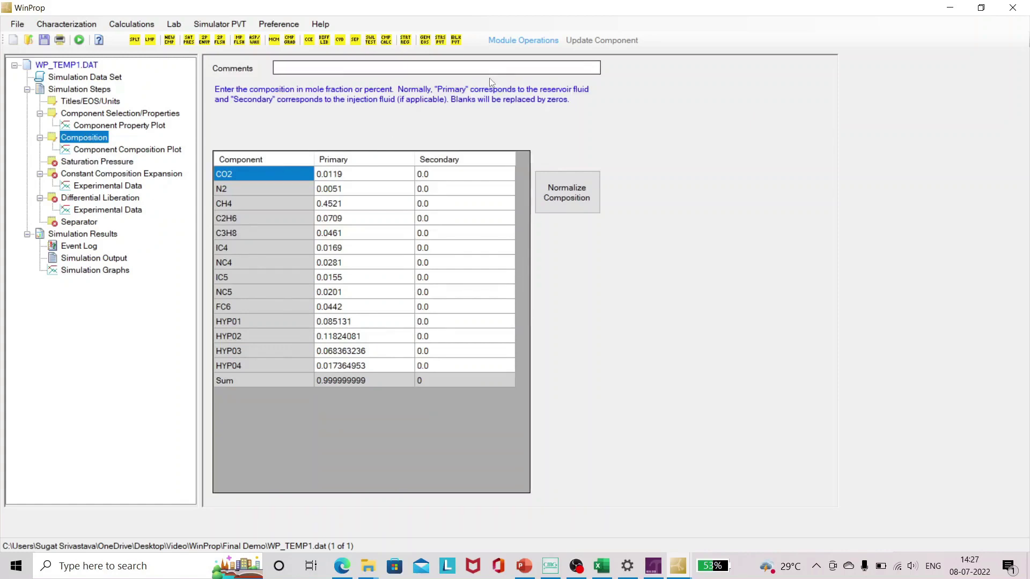
Add a regression block and cut the Saturation Pressure through Separator modules
click(406, 41)
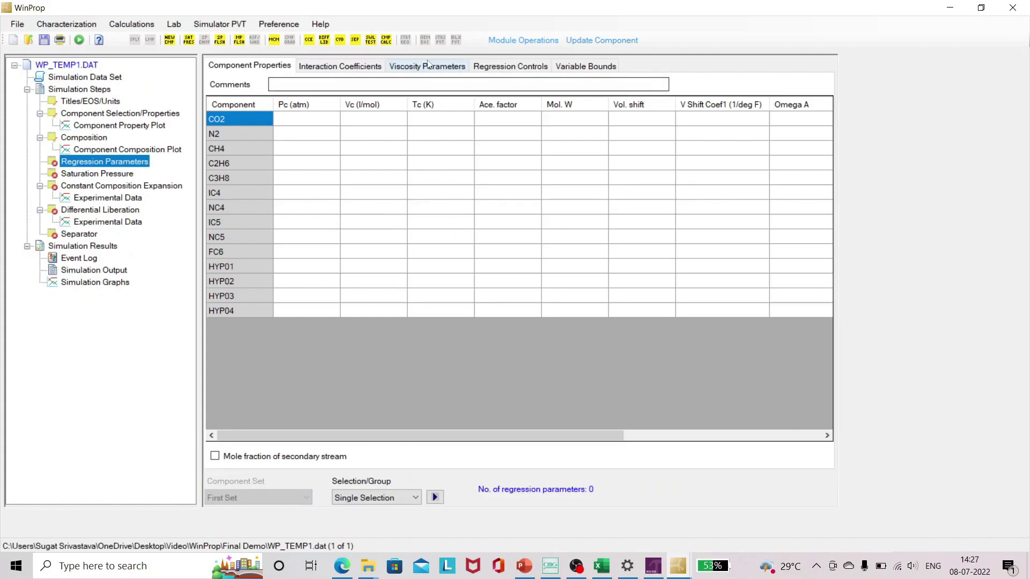
click(497, 37)
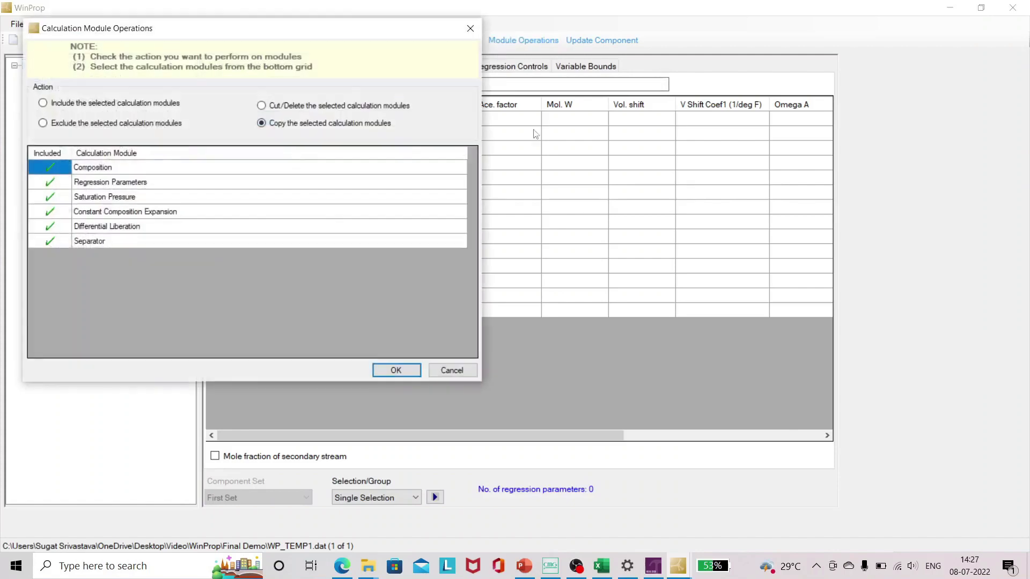
click(337, 105)
click(152, 202)
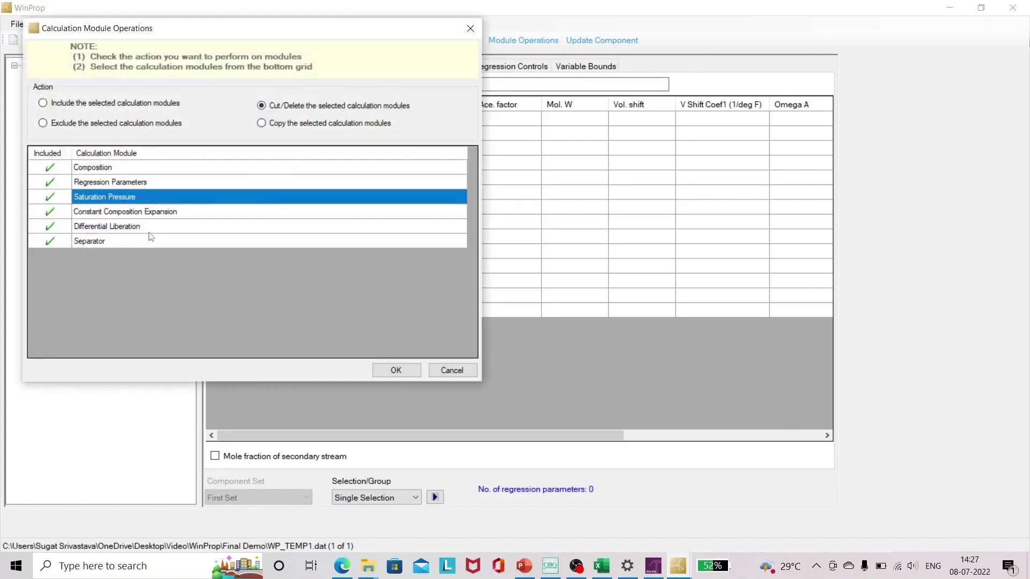
shift+click(148, 244)
click(404, 371)
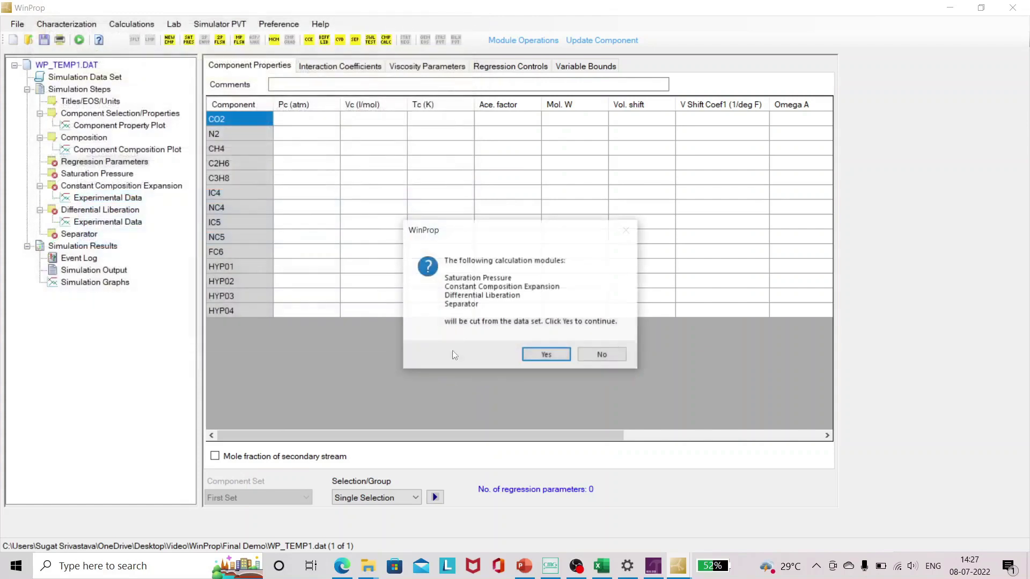
click(543, 353)
Paste the four cut calculations into the Regression Parameters block
right_click(150, 162)
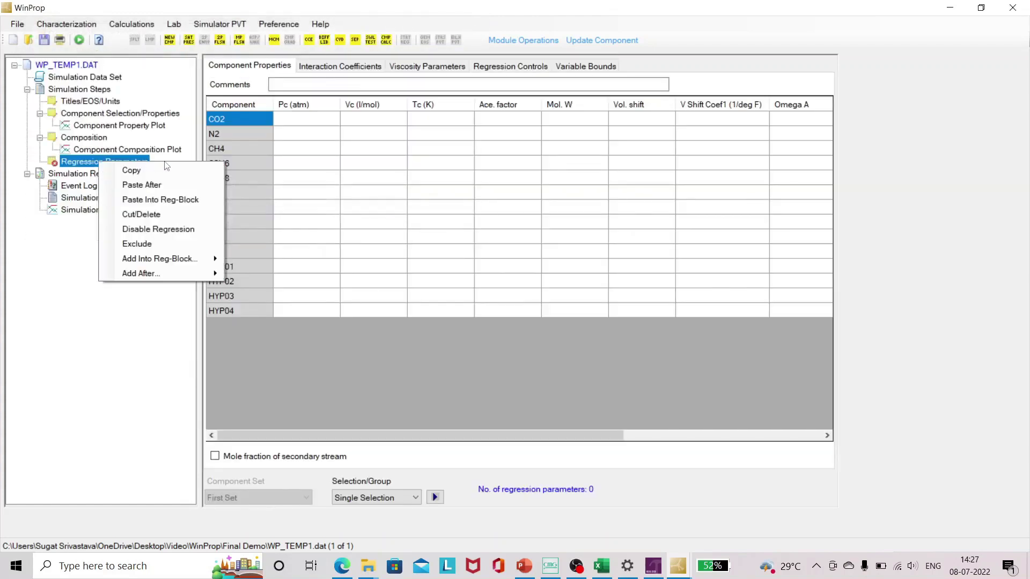
click(183, 198)
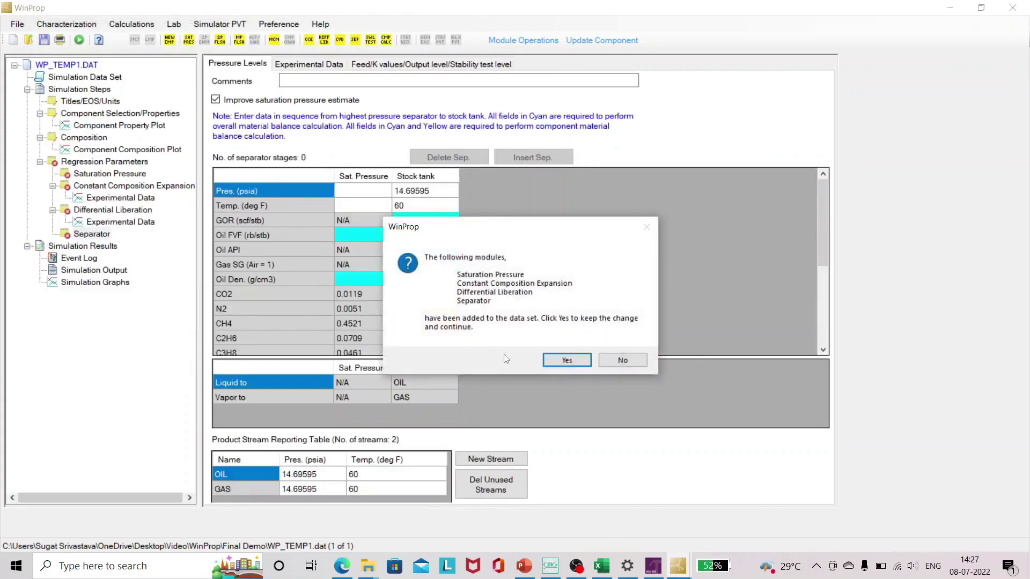
click(564, 361)
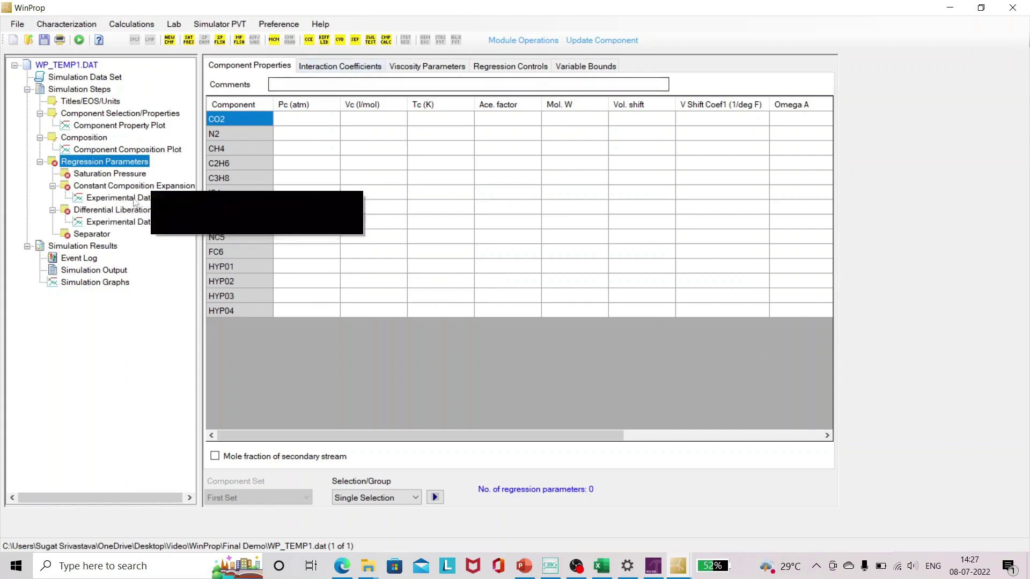
mouse_move(117, 179)
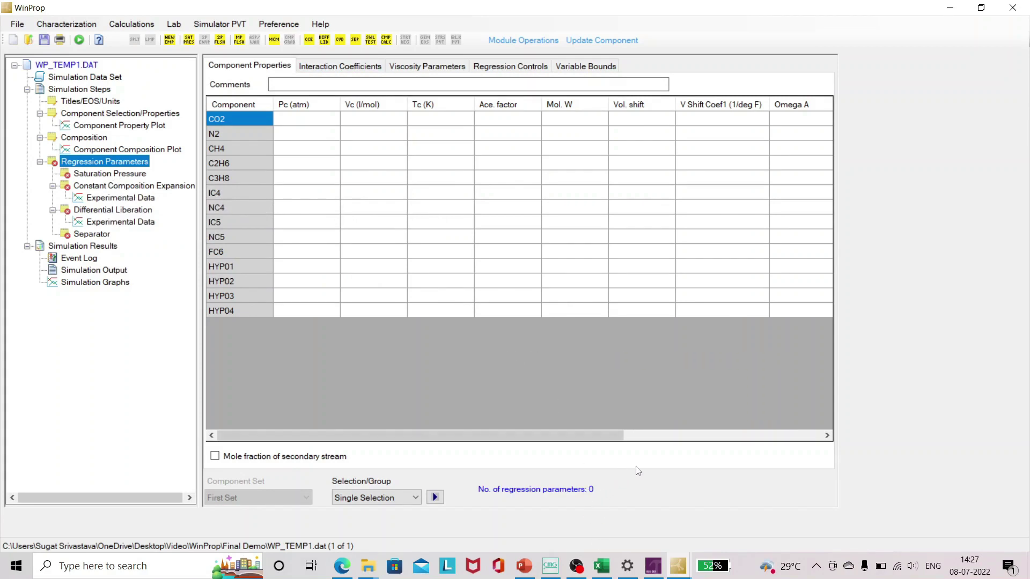
Switch to the RALEIGH_BLACK_OIL_PVT_LAB.DAT dataset and view its Saturation Pressure inputs
click(677, 569)
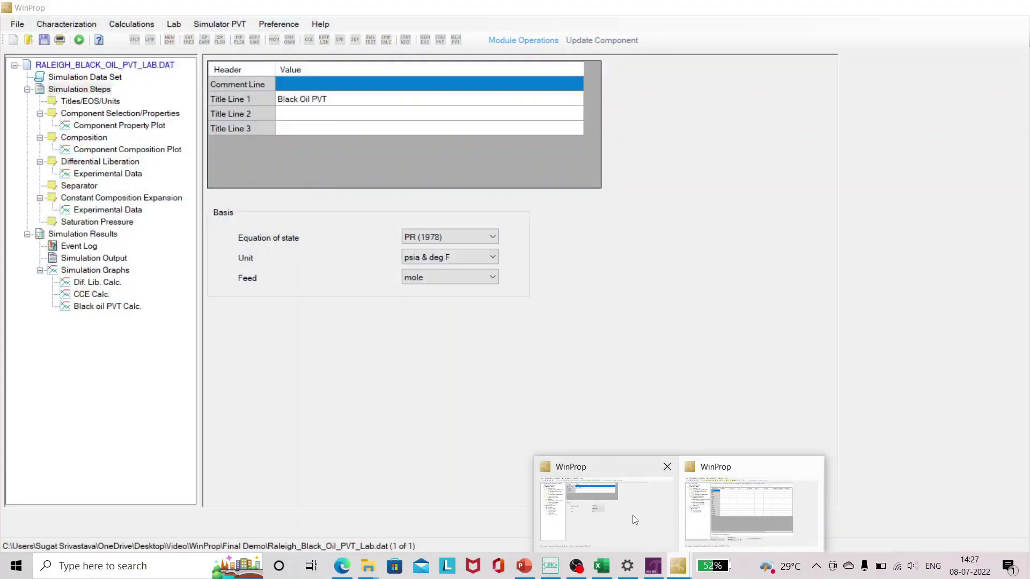
click(632, 519)
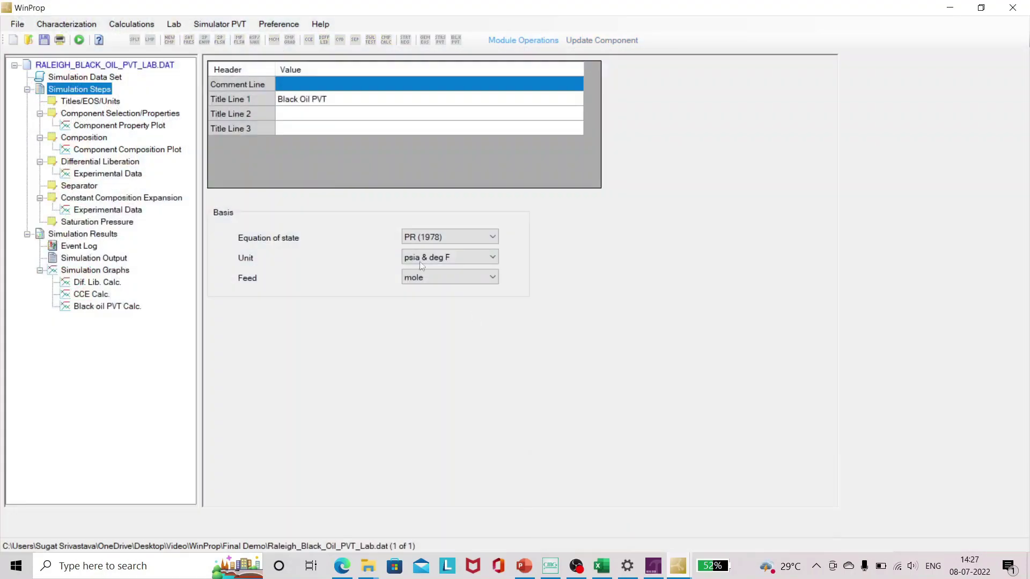
click(102, 223)
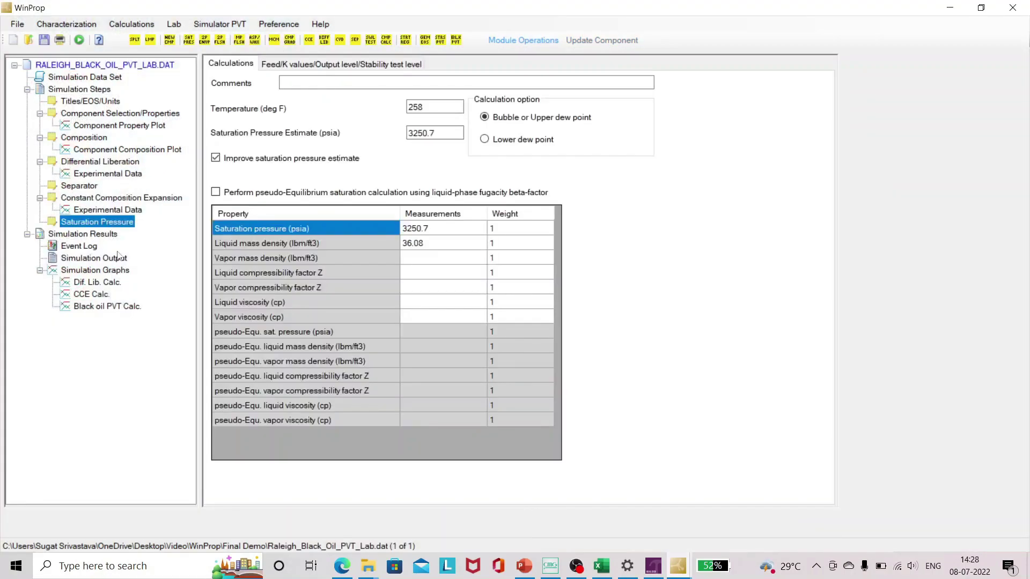
Review the differential liberation graph pages (GOR, Z factor, FVF, viscosities) and the CCE relative volume graph
click(102, 283)
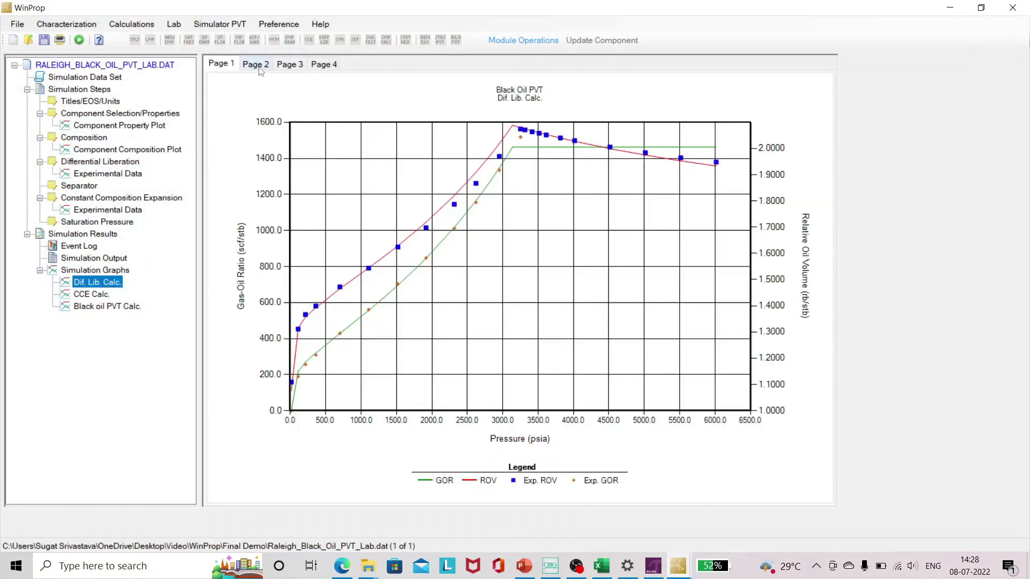
click(257, 66)
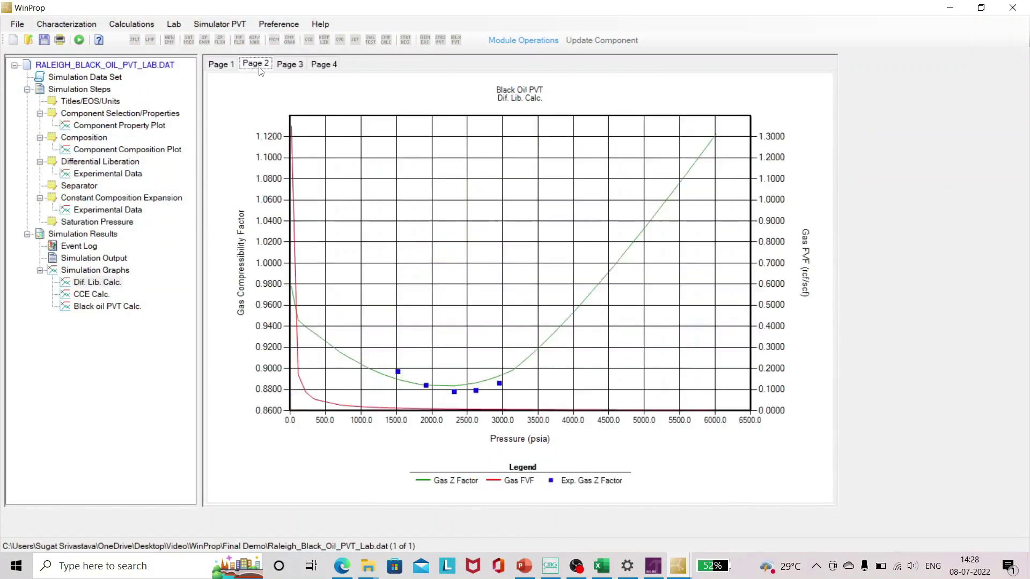
click(214, 63)
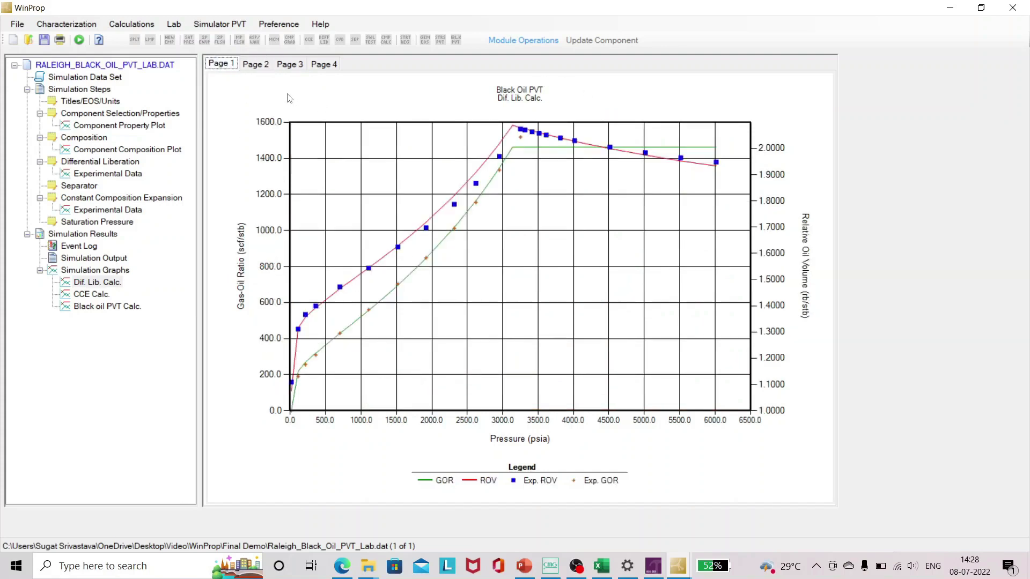
click(256, 64)
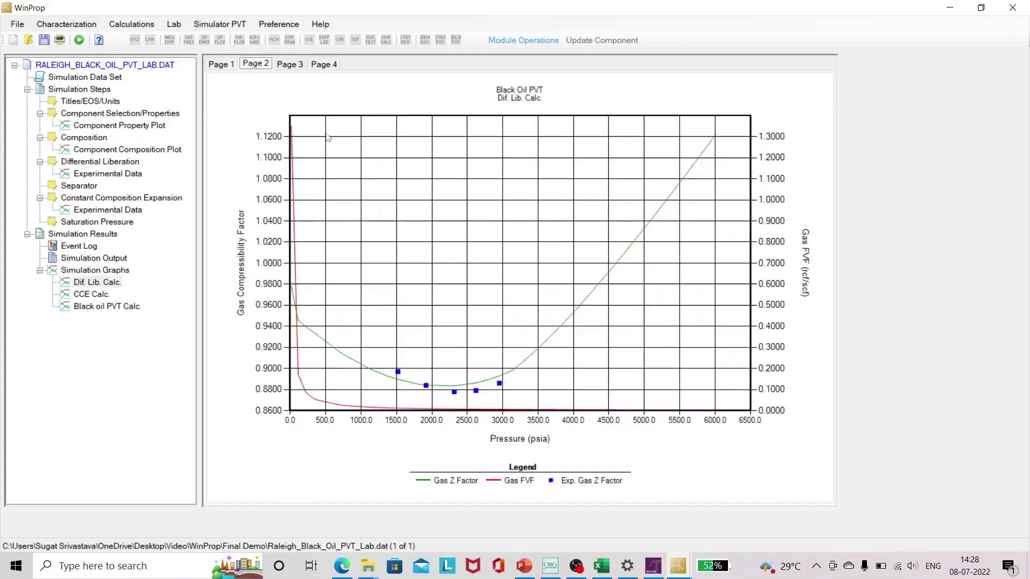
click(298, 64)
click(334, 64)
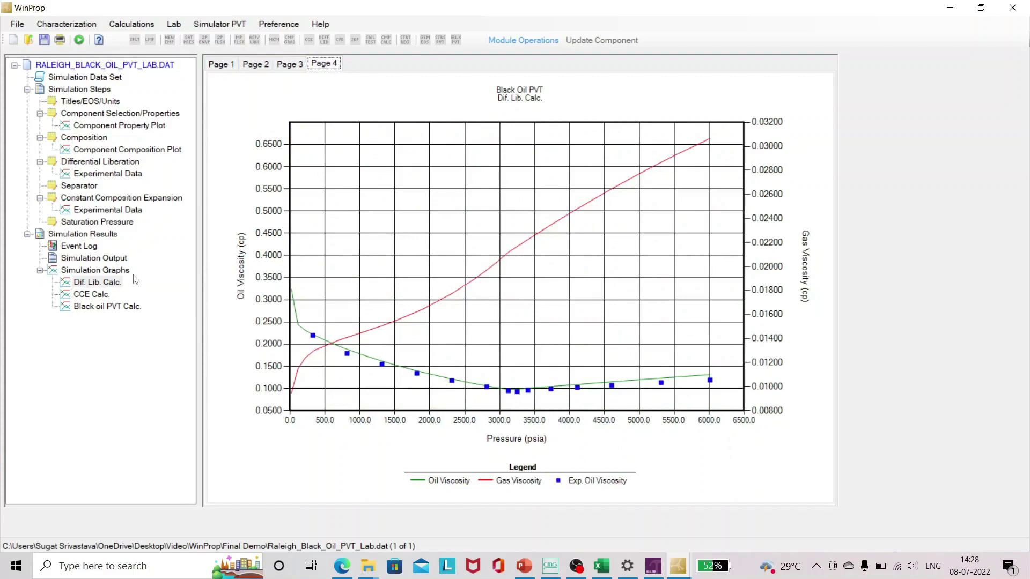
click(91, 295)
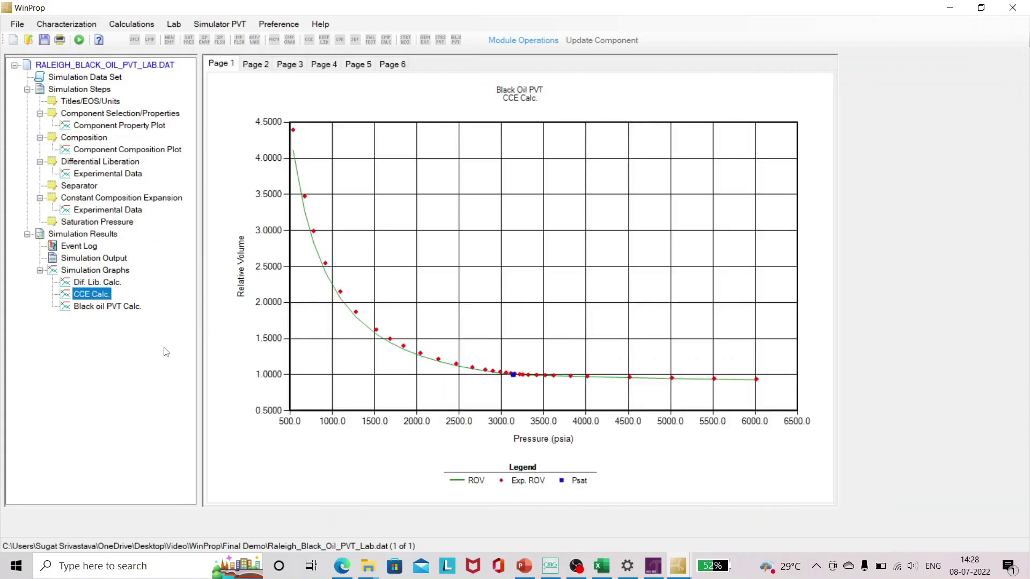
click(96, 222)
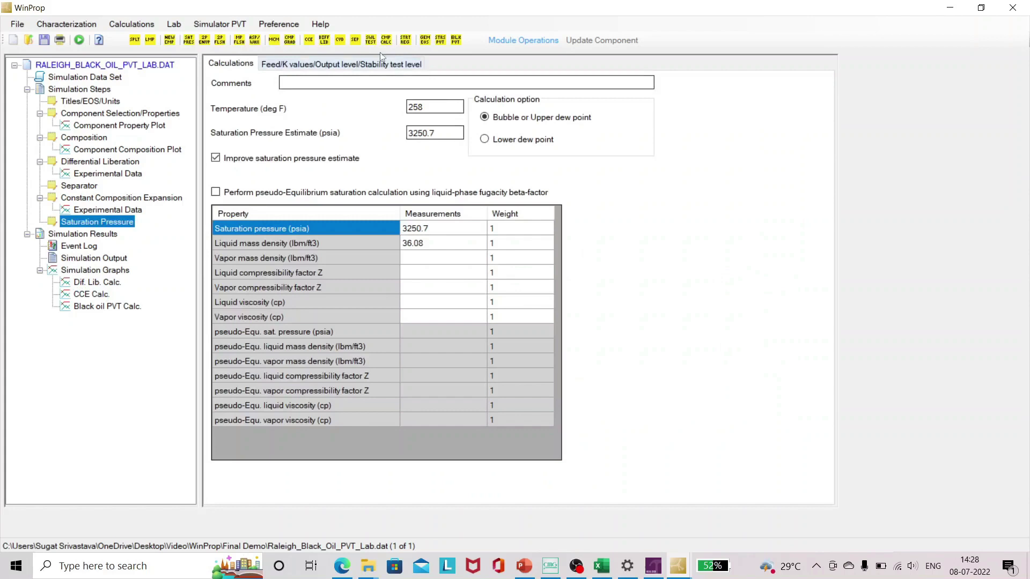
Add a Black Oil PVT Data step at 258 °F with a 3250.7 psia saturation pressure estimate
click(455, 40)
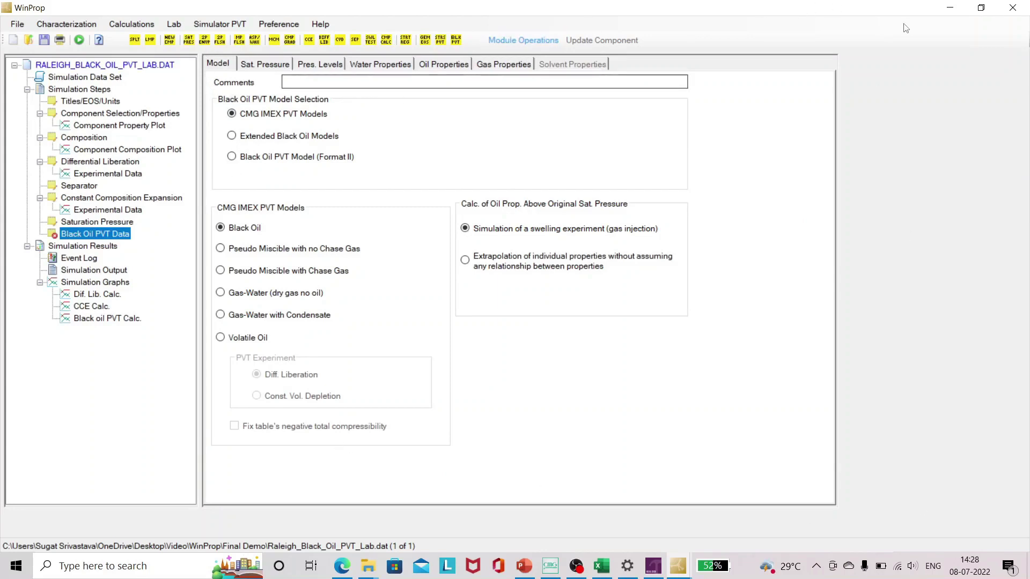
click(271, 65)
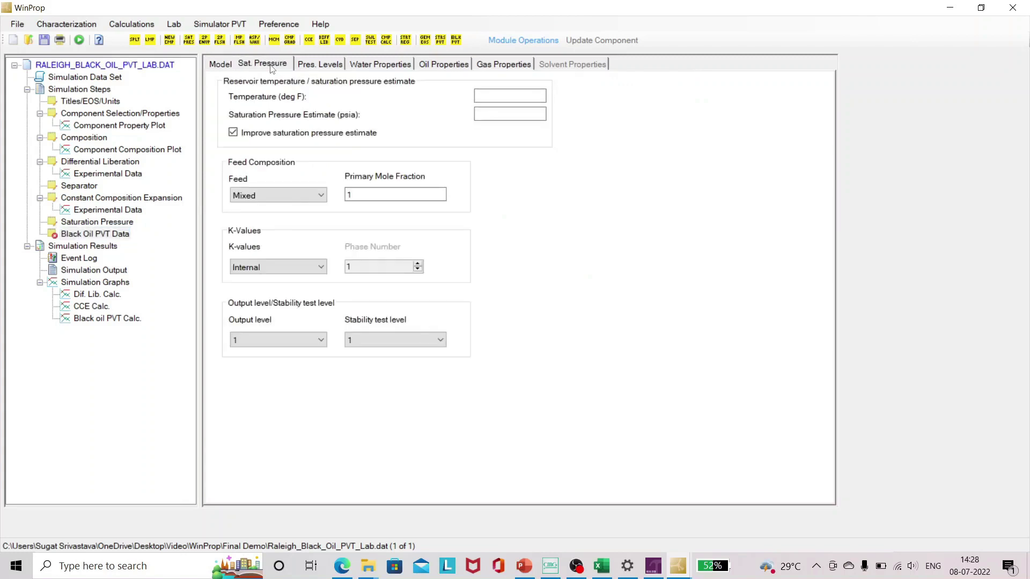
click(530, 94)
click(521, 112)
click(338, 65)
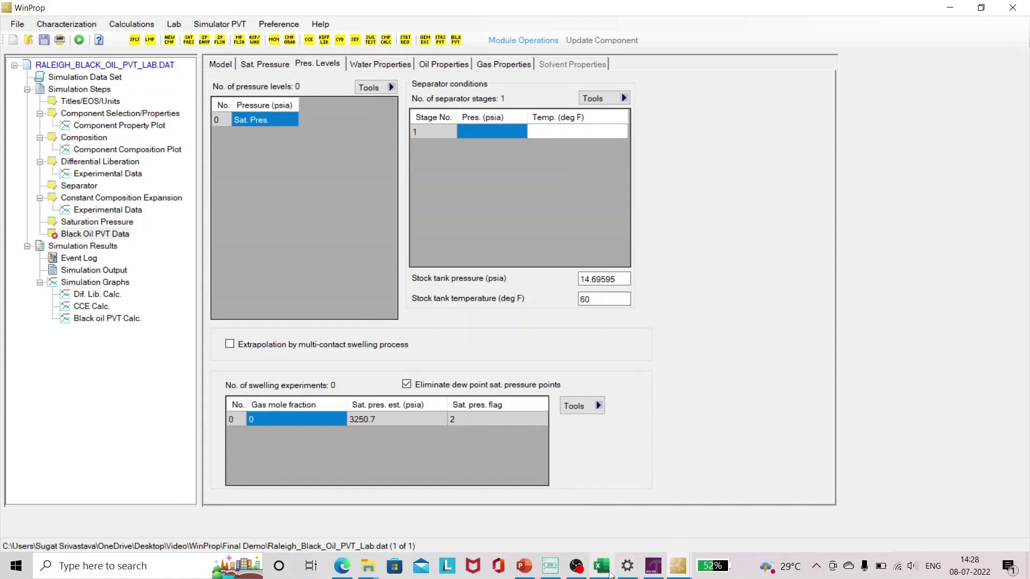
Paste the seven pressure levels (3000 to 250 psia) from the Black Oil Model sheet's A6:B13
click(605, 570)
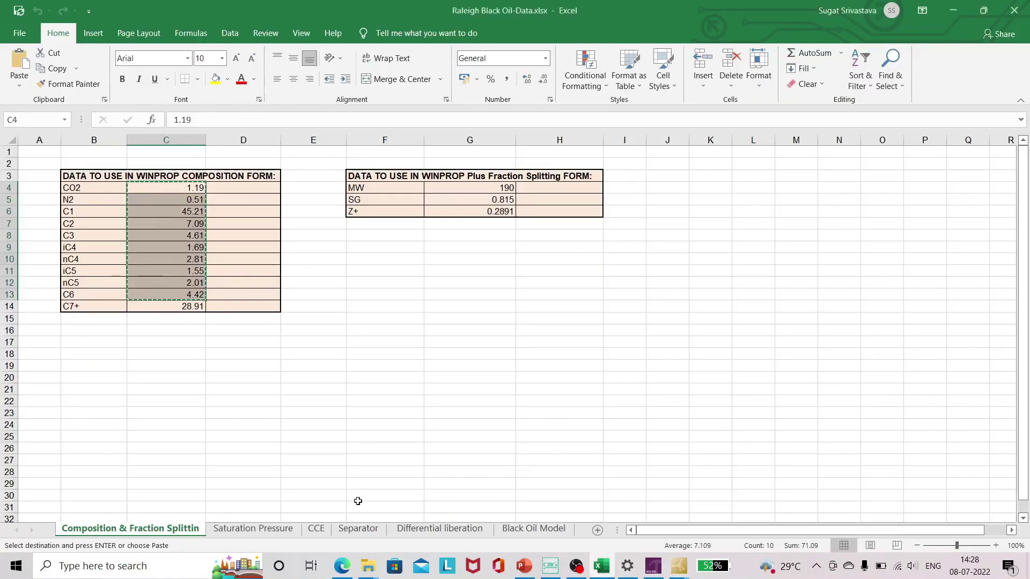
click(549, 531)
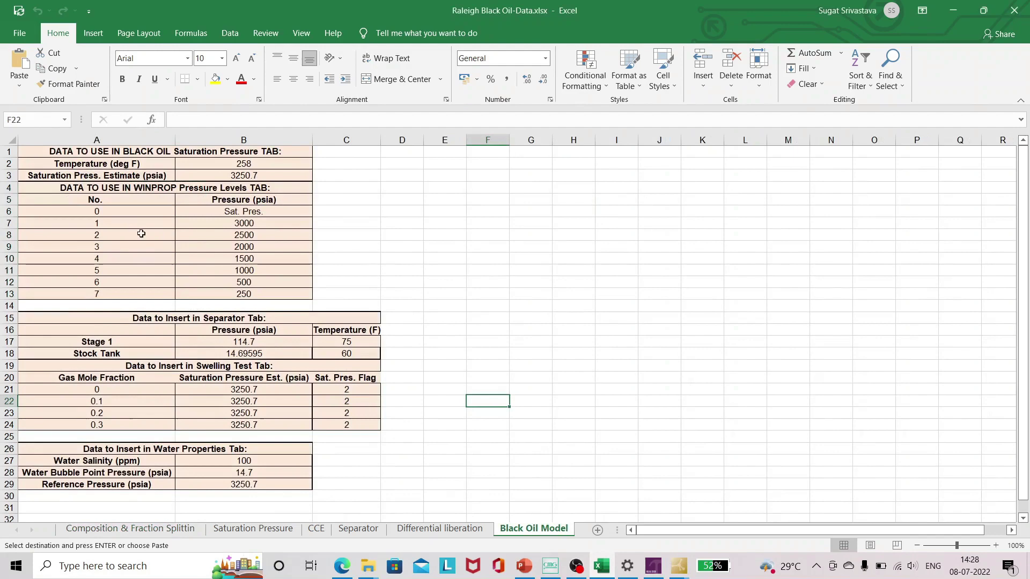
drag(115, 211, 262, 294)
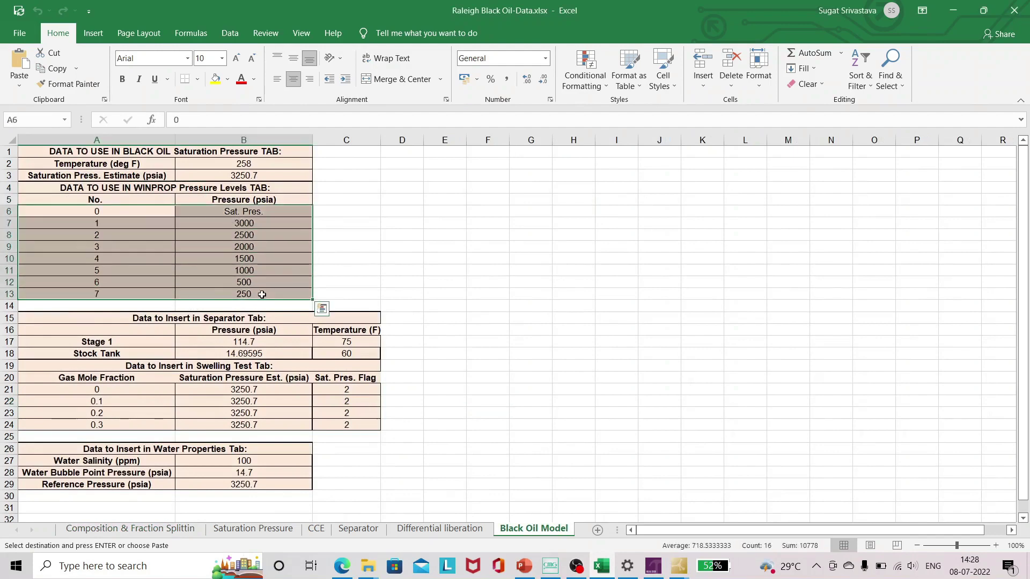
key(ctrl+c)
key(alt+Tab)
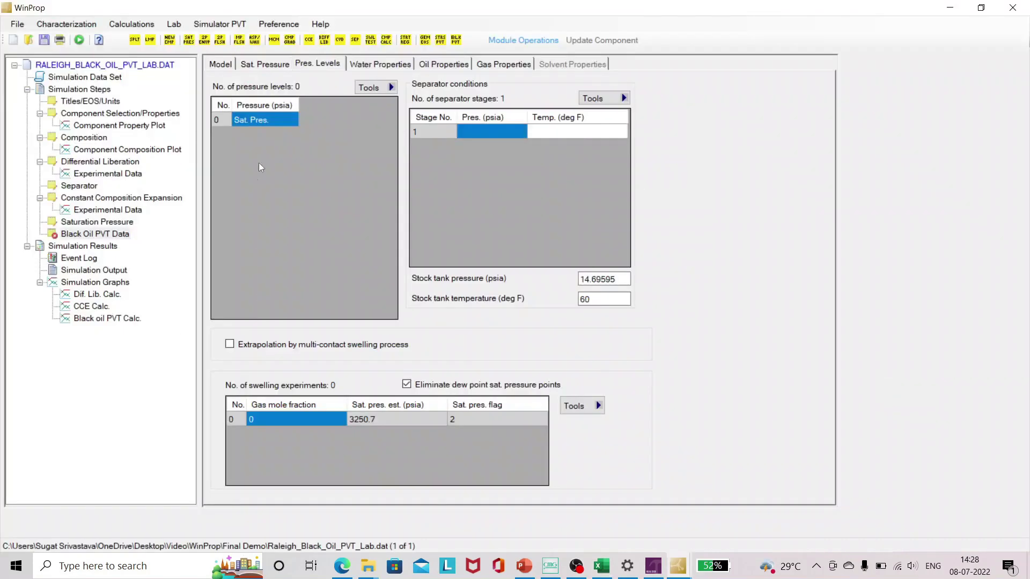
key(ctrl+v)
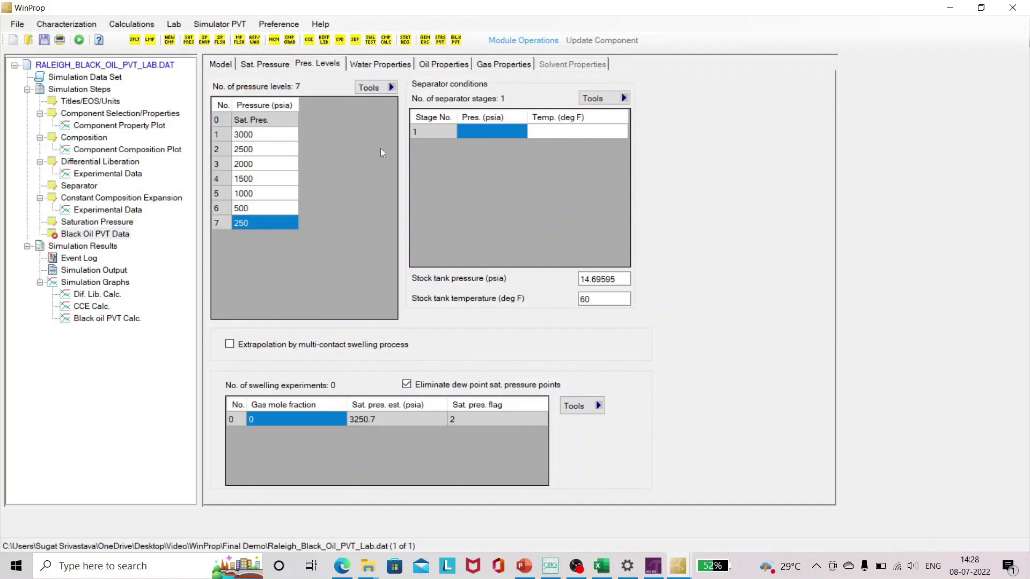
Fill separator stage 1 with 114.7 psia and 75 °F from the spreadsheet
click(448, 135)
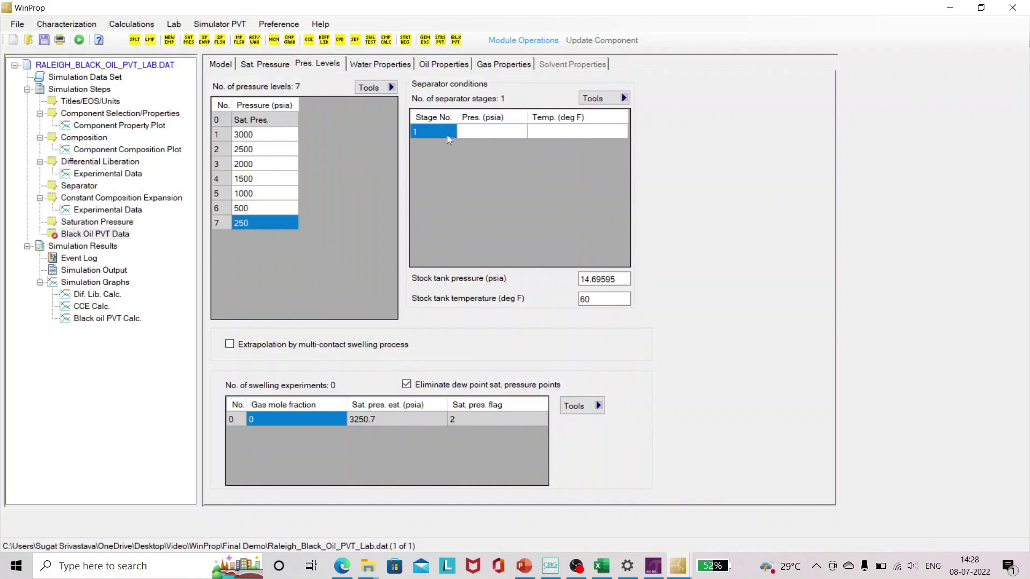
click(487, 131)
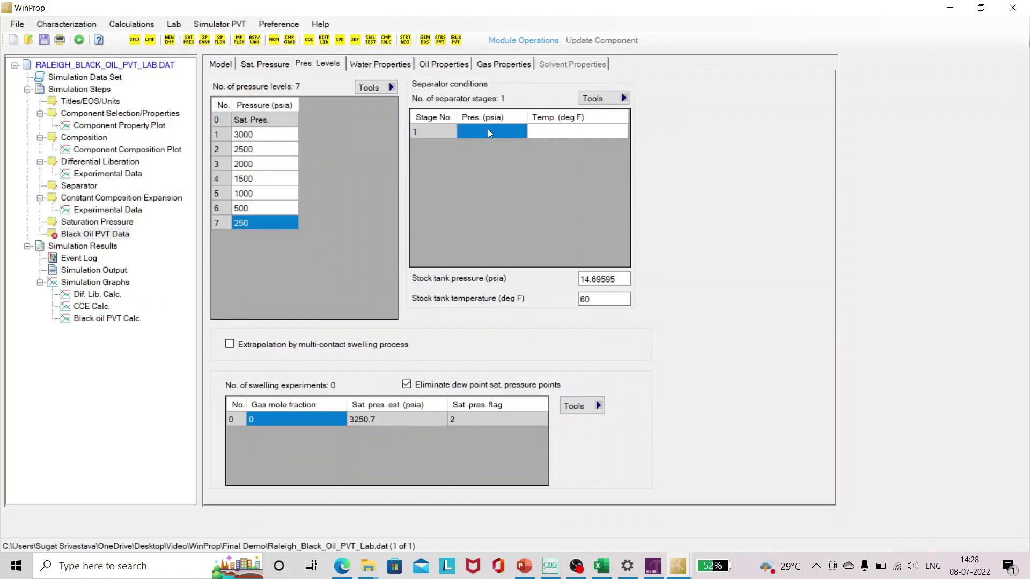
key(alt+Tab)
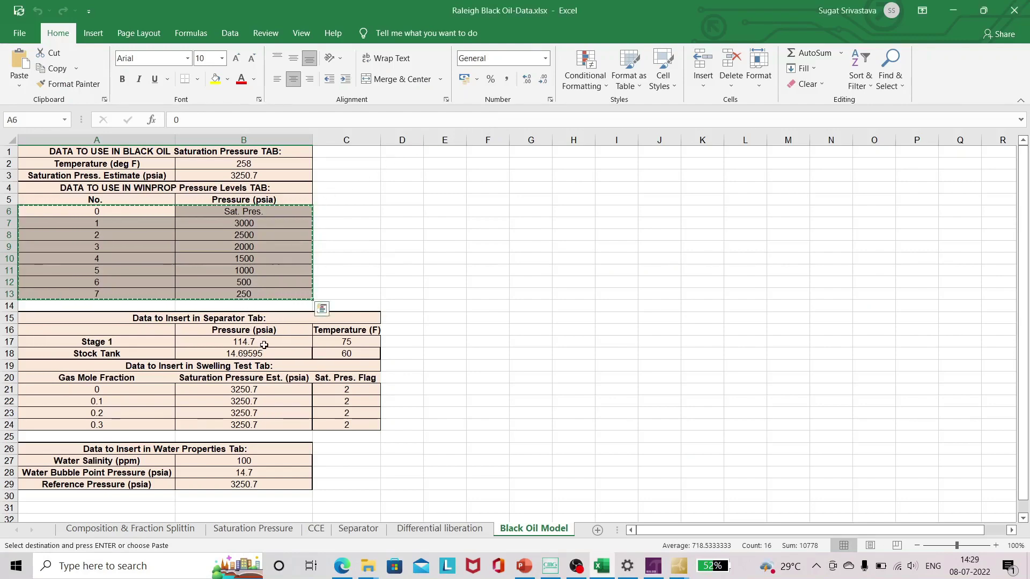
drag(244, 342, 344, 342)
key(ctrl+c)
key(alt+Tab)
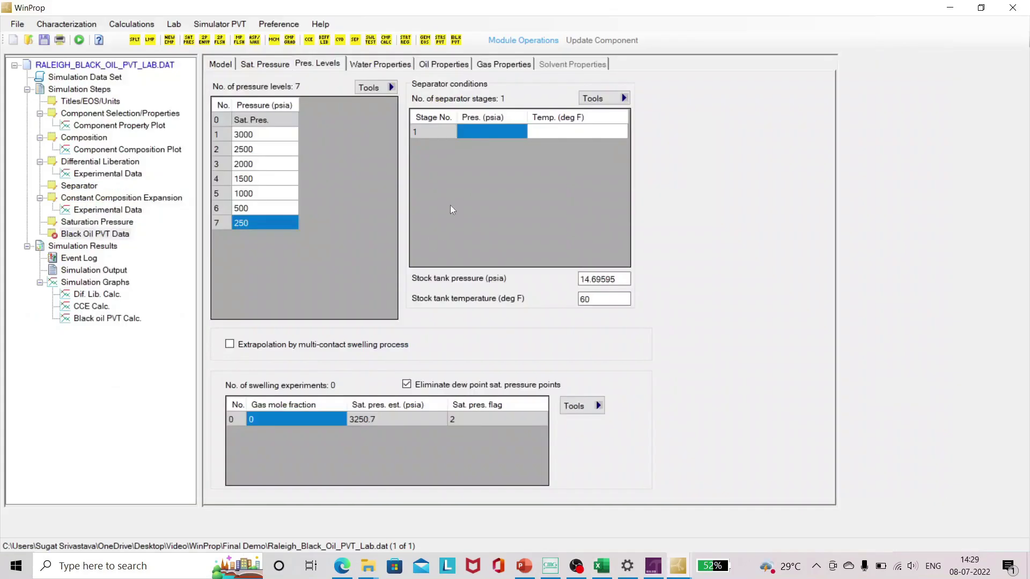
key(ctrl+v)
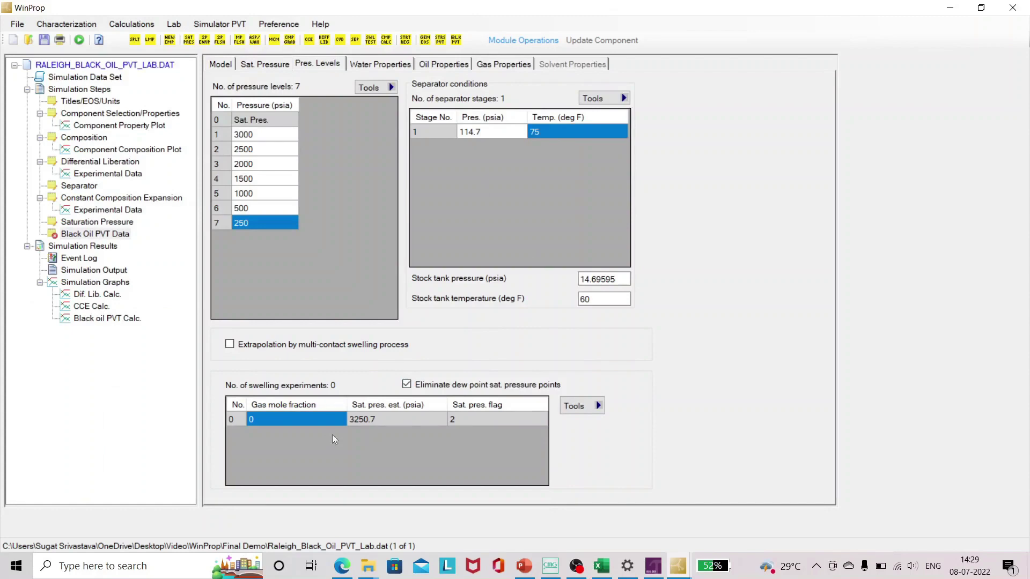
Paste the four swelling experiments from A21:C24 into the swelling table
key(alt+Tab)
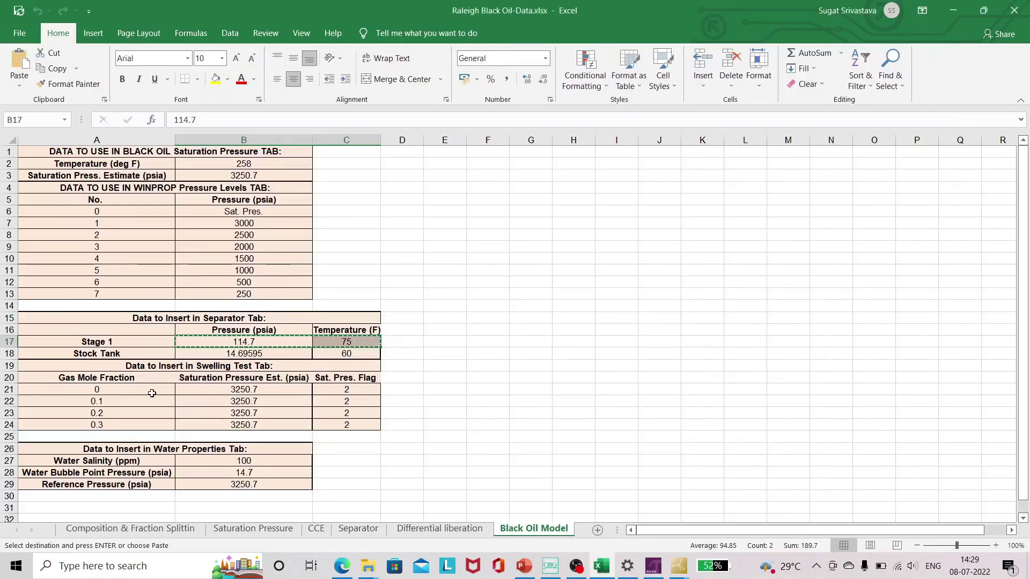
drag(96, 390, 322, 424)
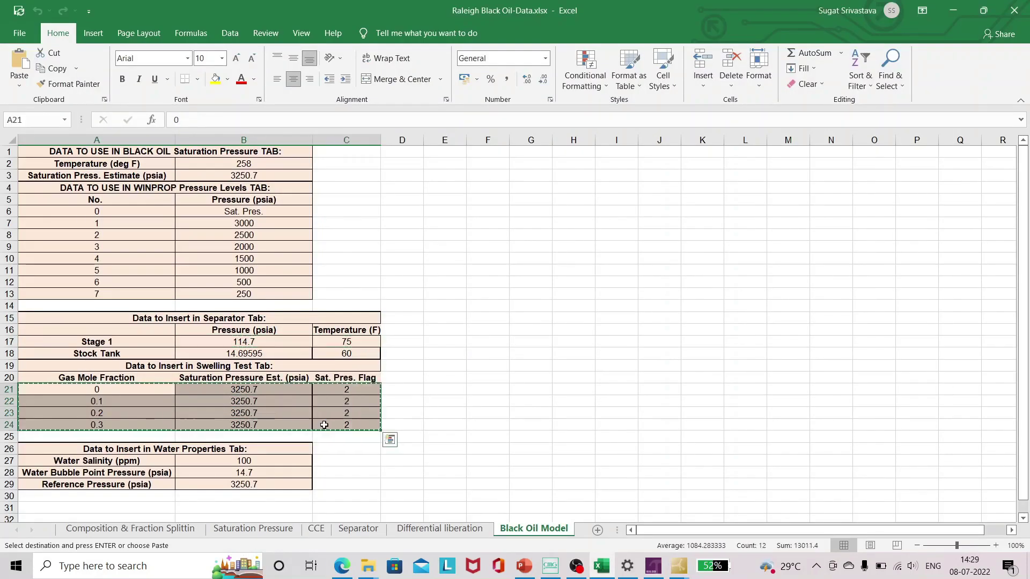
key(ctrl+c)
key(alt+Tab)
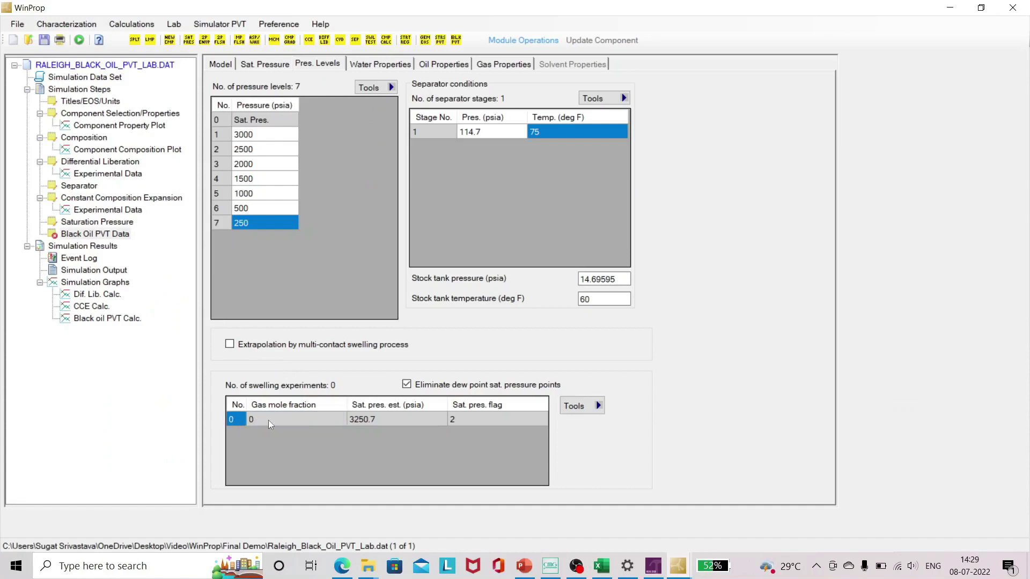
key(ctrl+v)
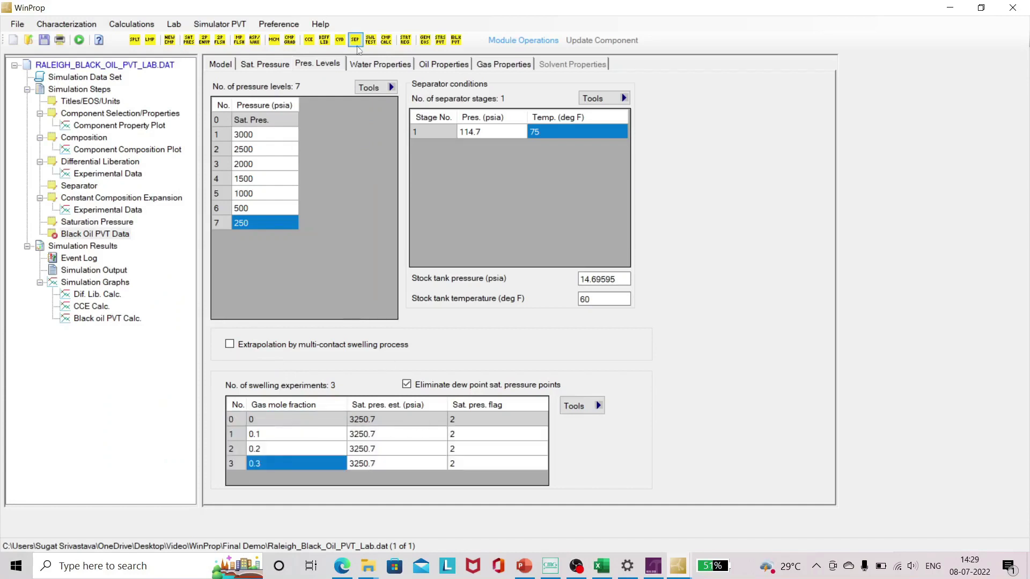
Set water salinity 100 ppm, bubble point 14.7 psia, reference 3250.7 psia, and compute water properties
click(375, 66)
click(567, 101)
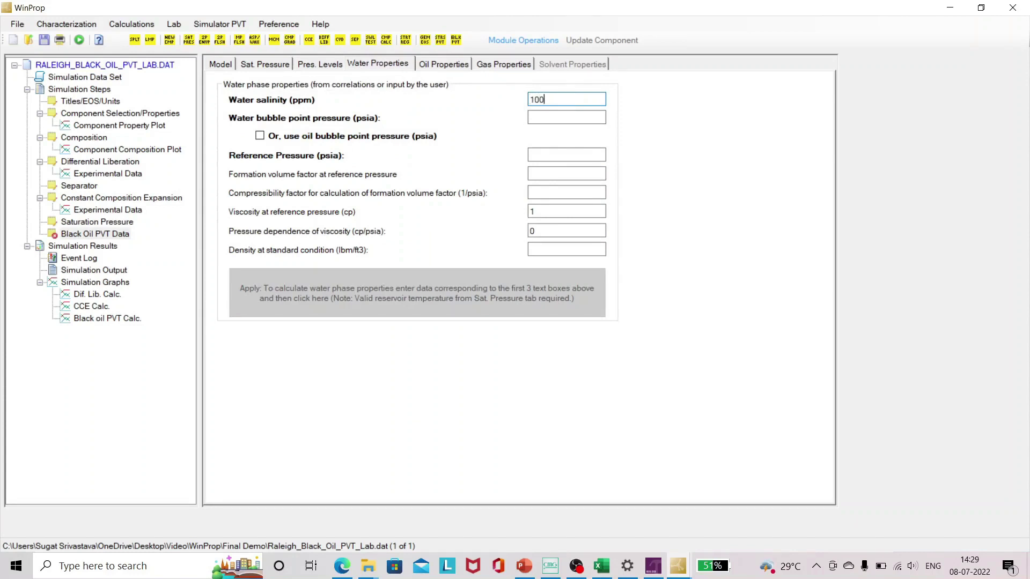
click(582, 113)
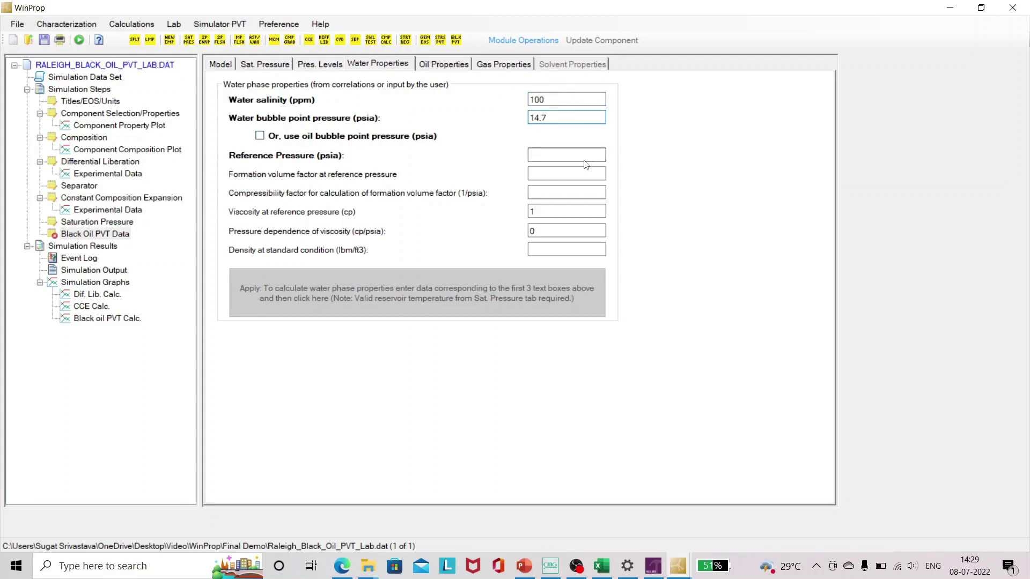
text(3250.7)
click(542, 176)
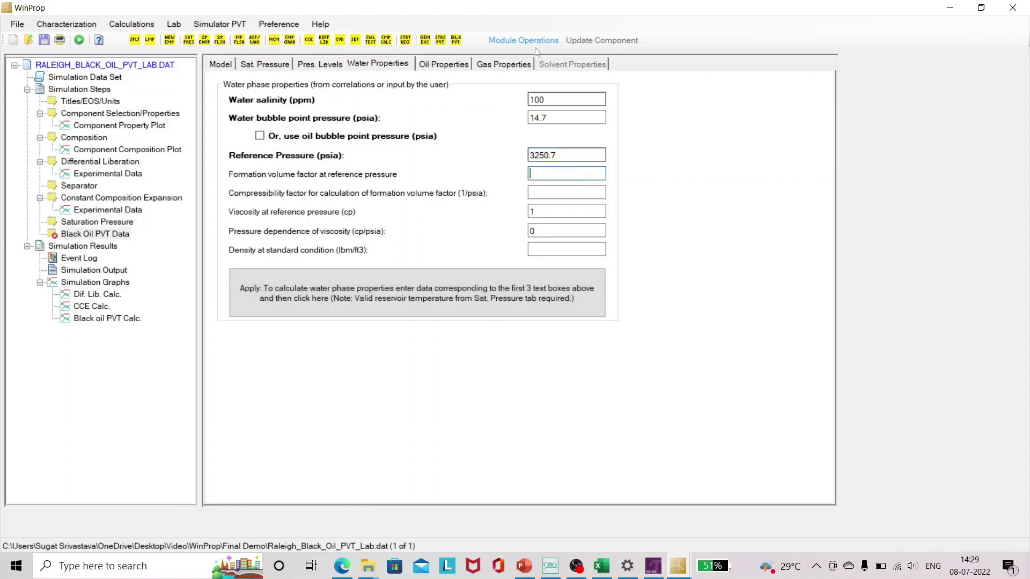
click(530, 311)
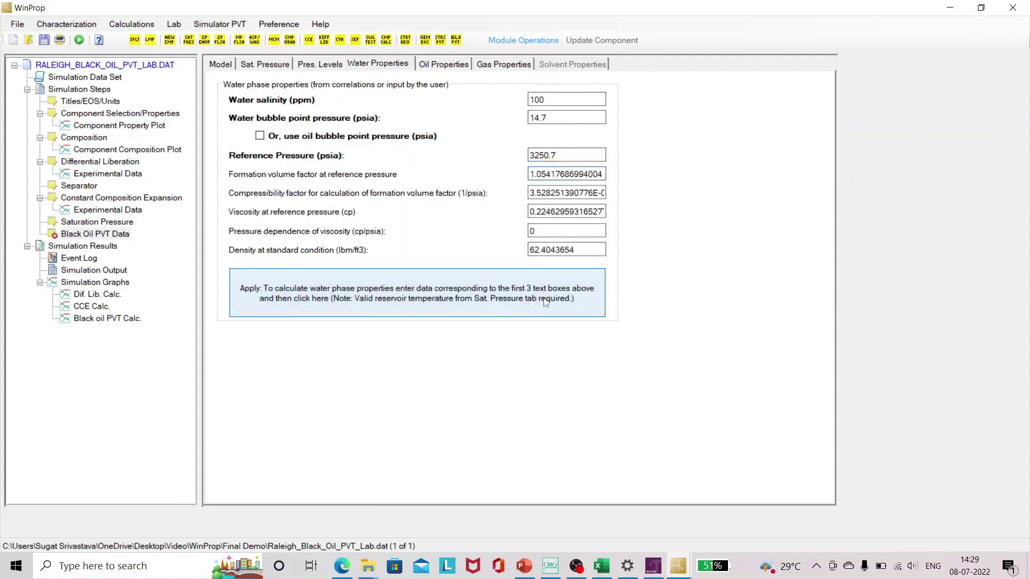
Use the solution gas composition as the swelling-test injection gas
click(441, 63)
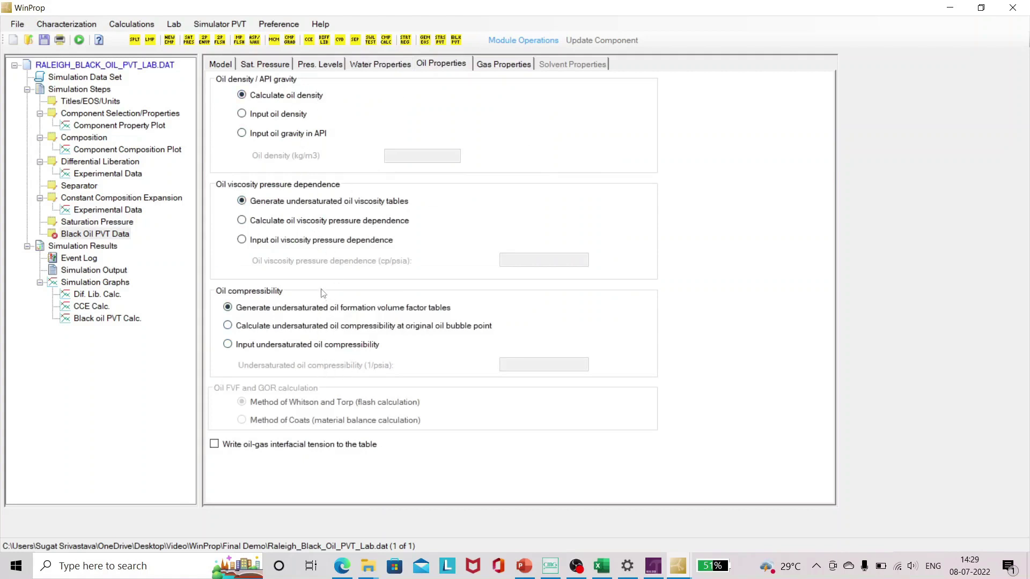
click(486, 68)
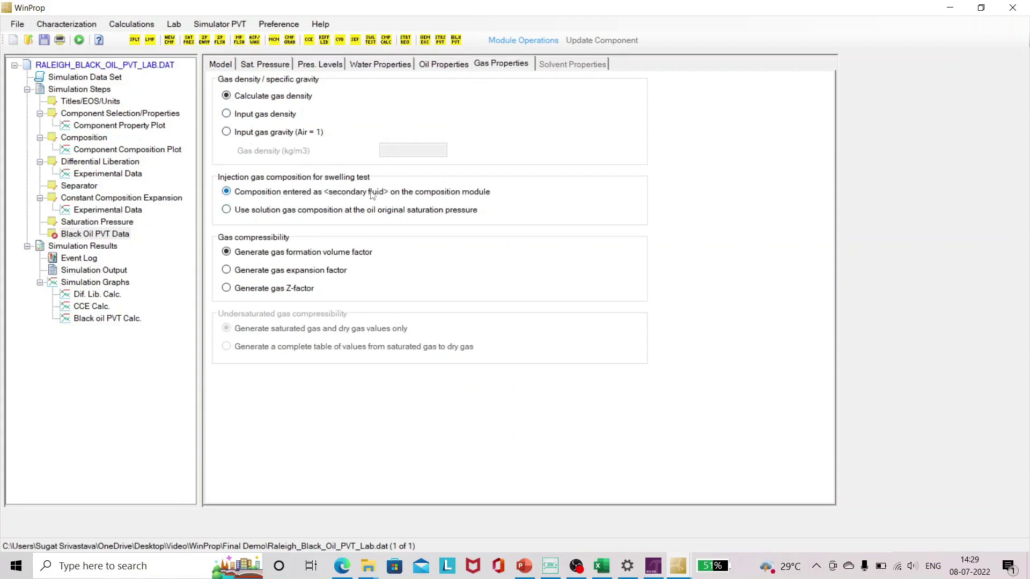
click(348, 211)
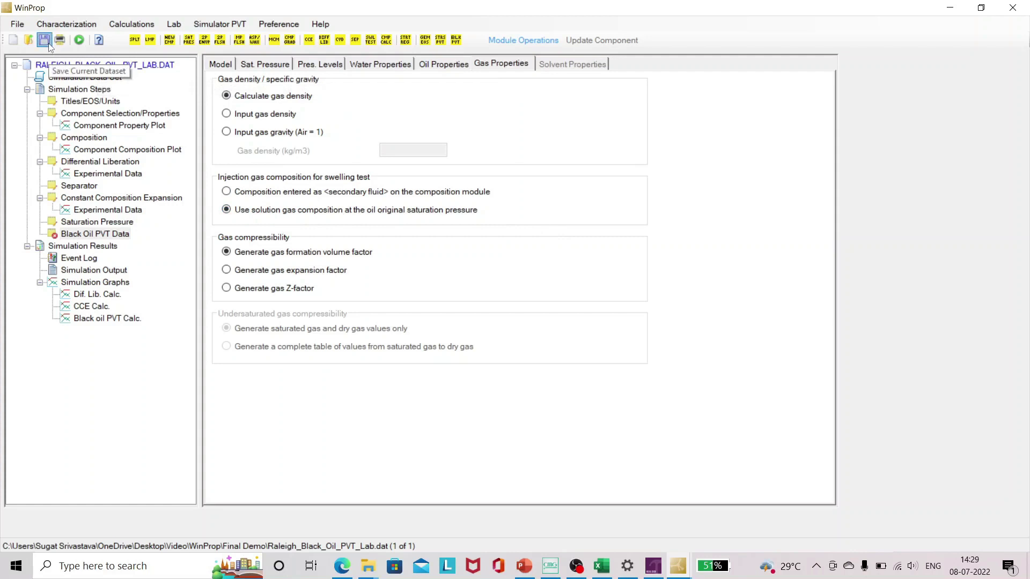
Save the black-oil .dat file and run it until validation passes
click(80, 41)
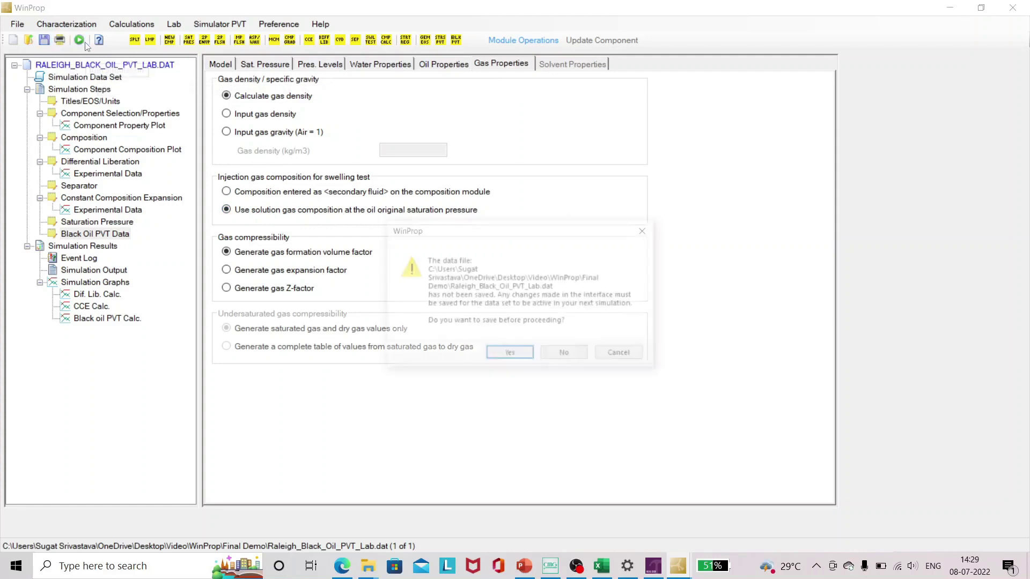
click(492, 355)
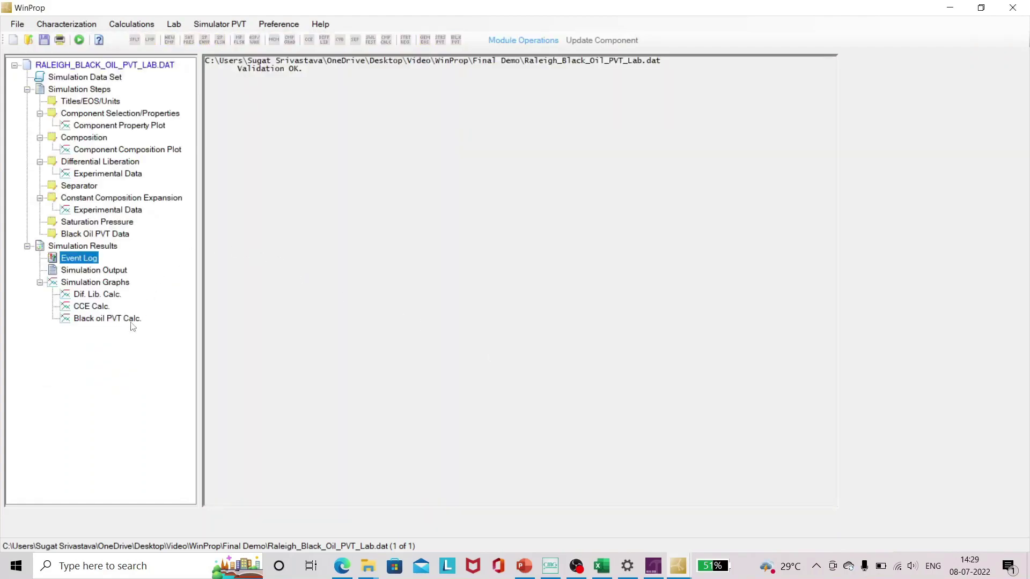
click(17, 24)
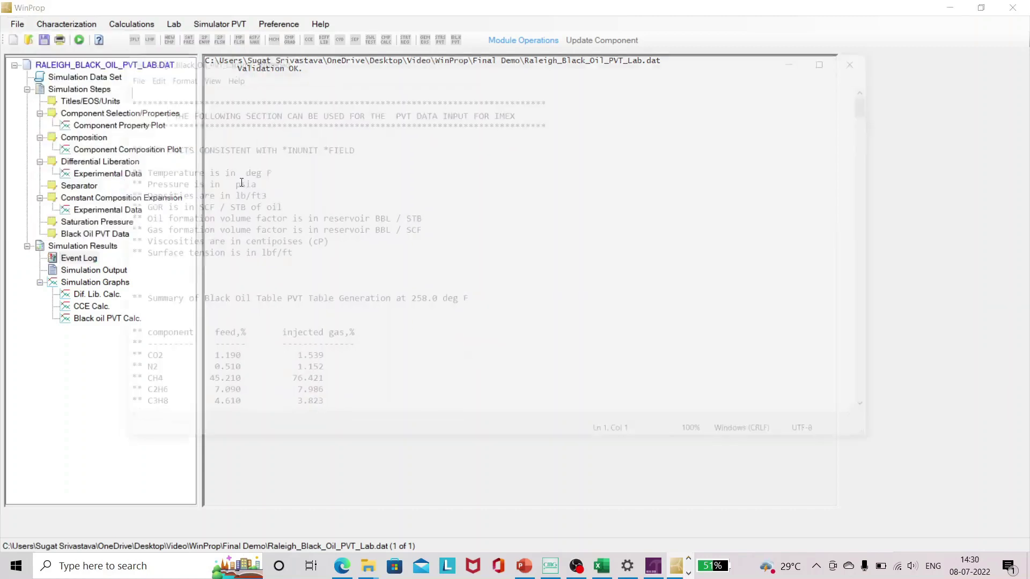
Scroll through the exported .imx black-oil tables in Notepad, then close Notepad
scroll(481, 341, down, 11)
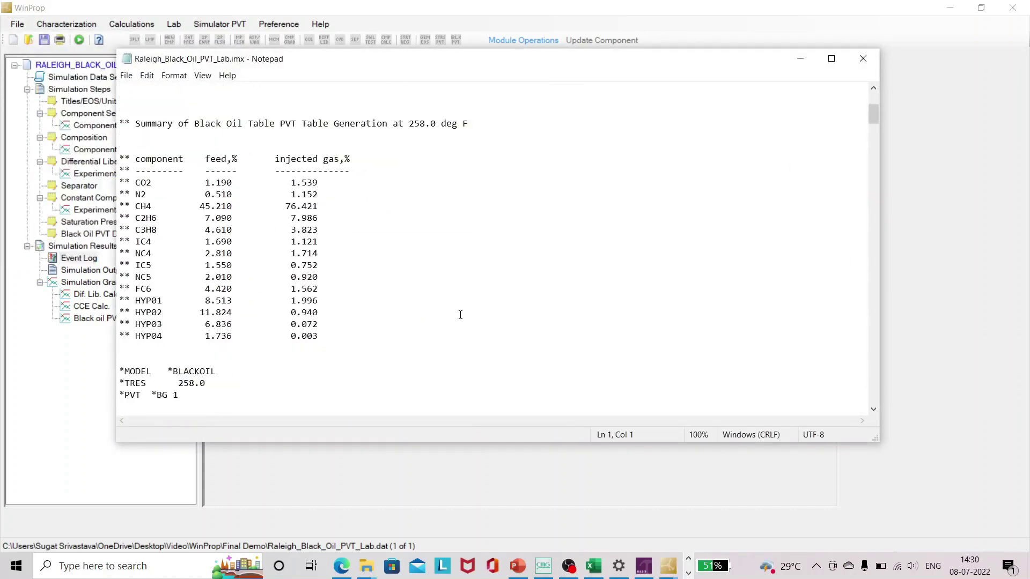
scroll(459, 315, down, 5)
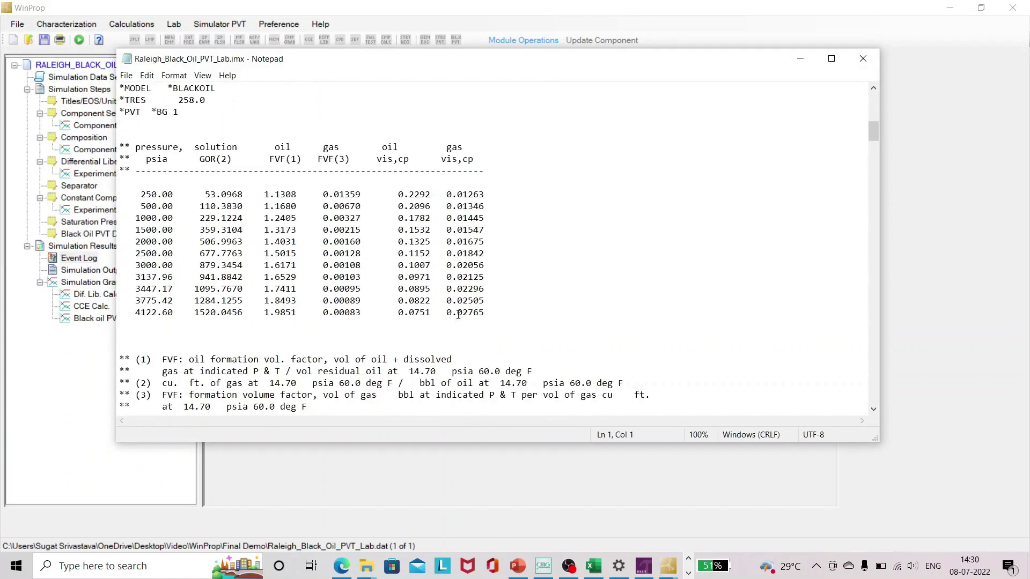
scroll(457, 315, down, 14)
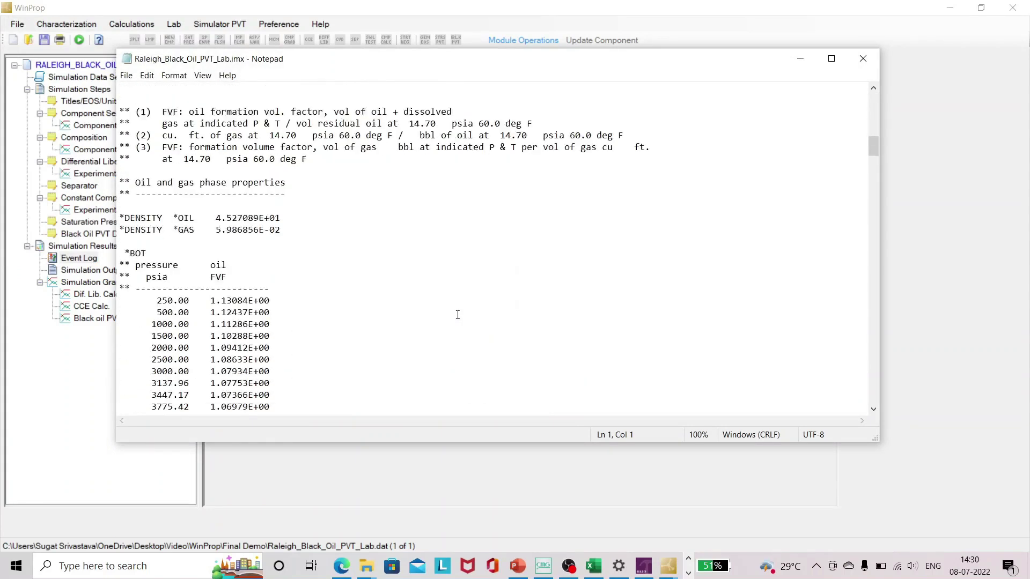
scroll(458, 314, down, 18)
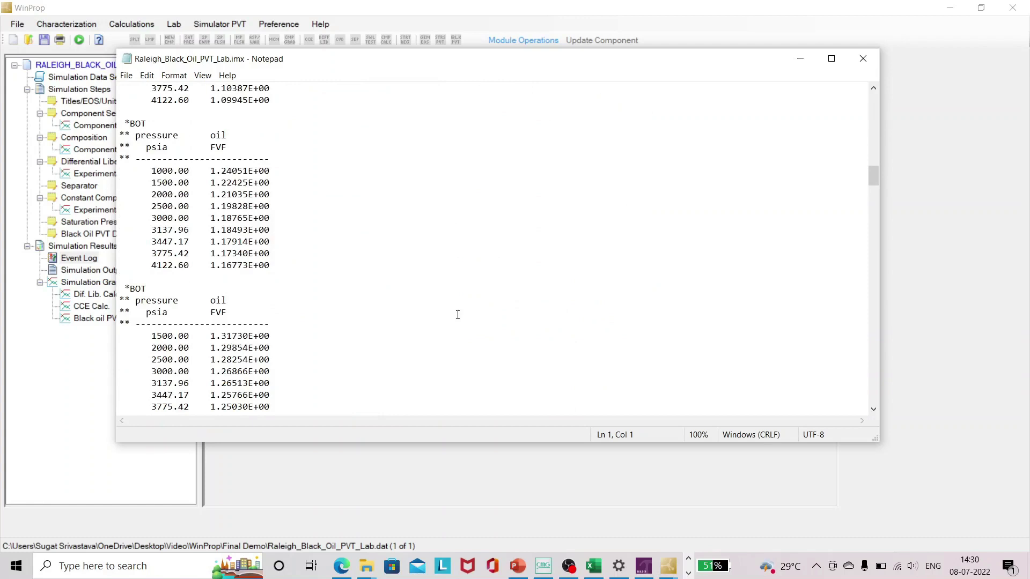
click(863, 59)
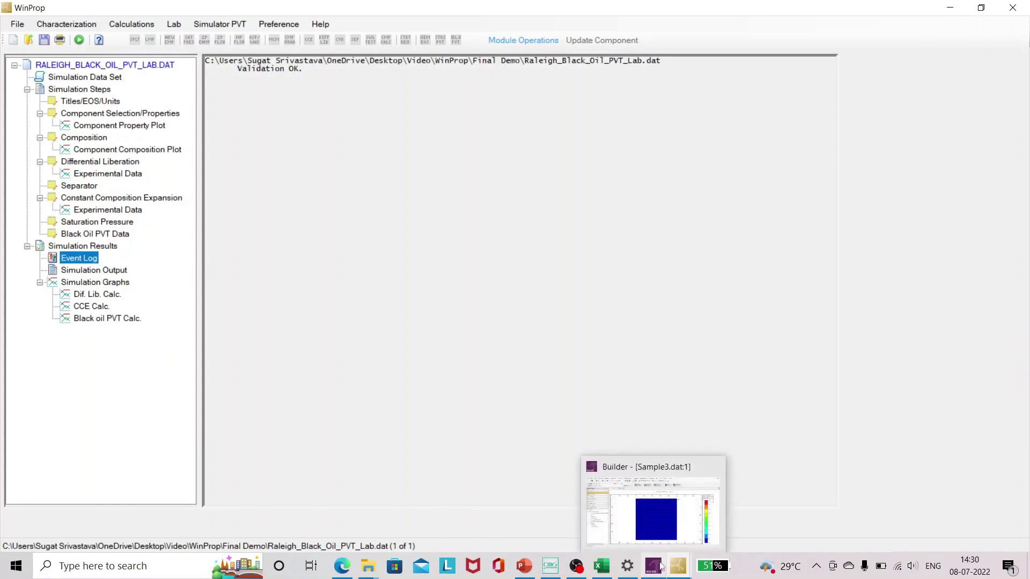
In Sample3, plot the existing Eg, viscosity and Rs/Bo curves against pressure
click(661, 566)
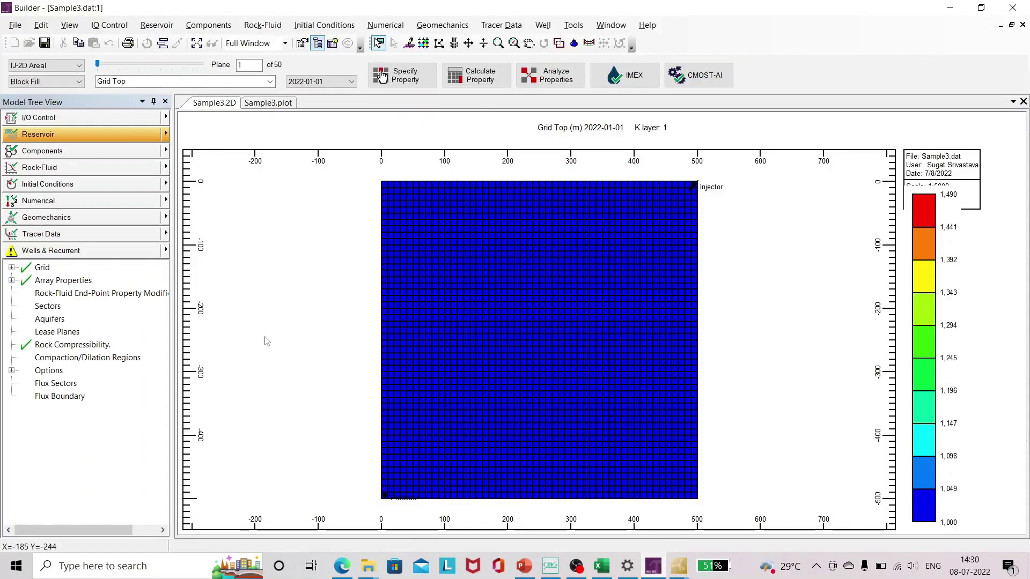
click(138, 149)
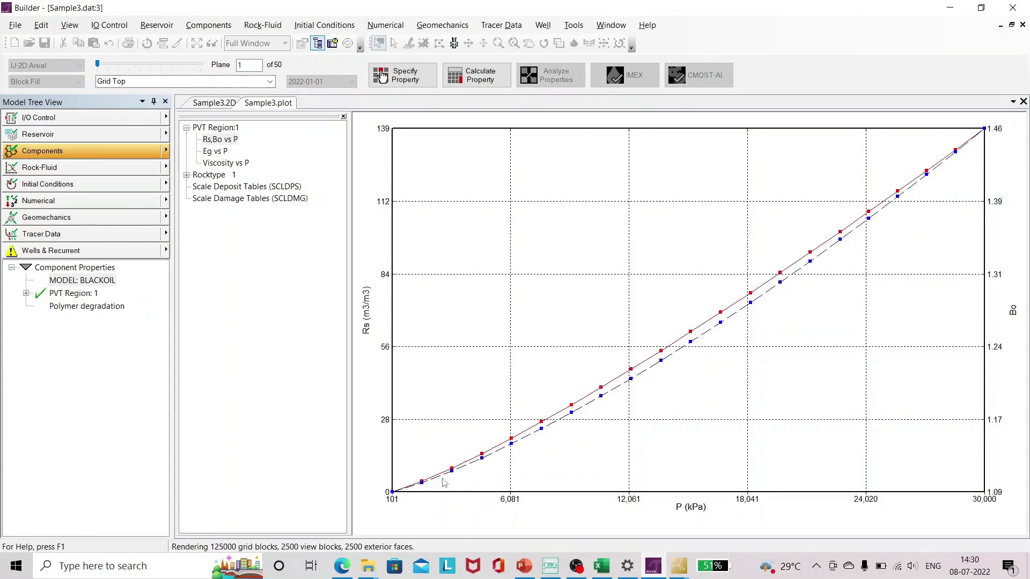
click(214, 151)
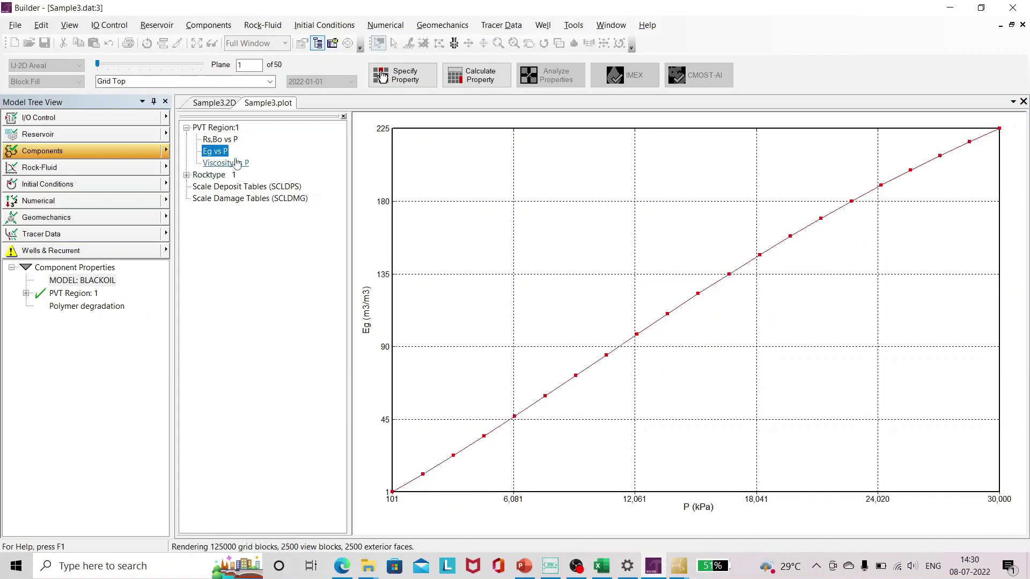
click(230, 163)
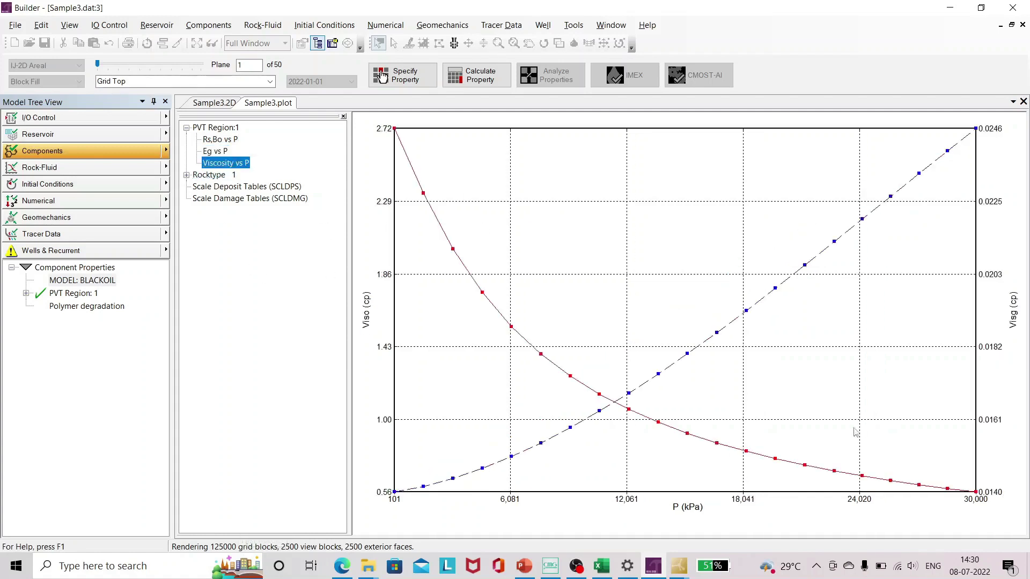
click(220, 139)
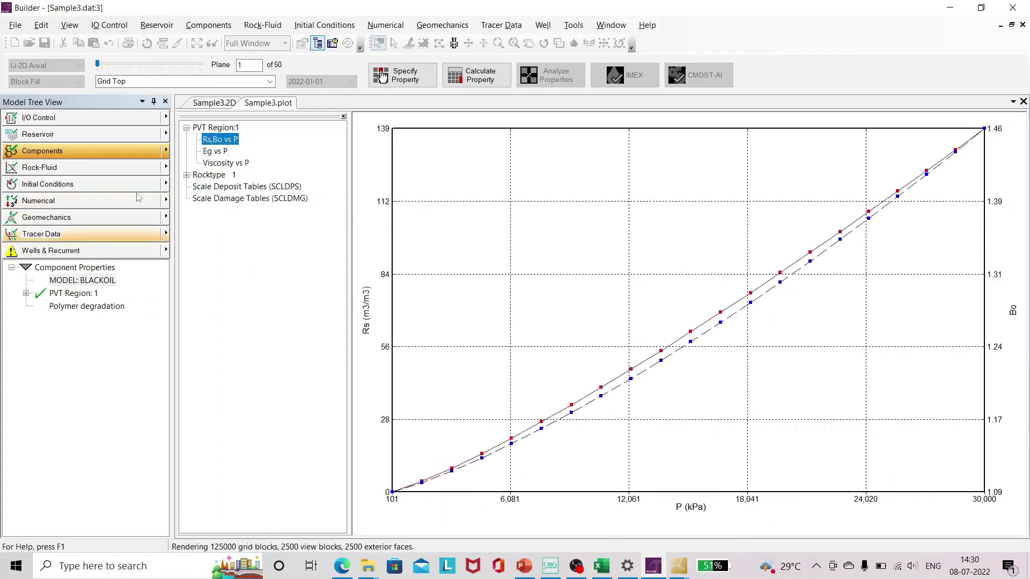
click(166, 153)
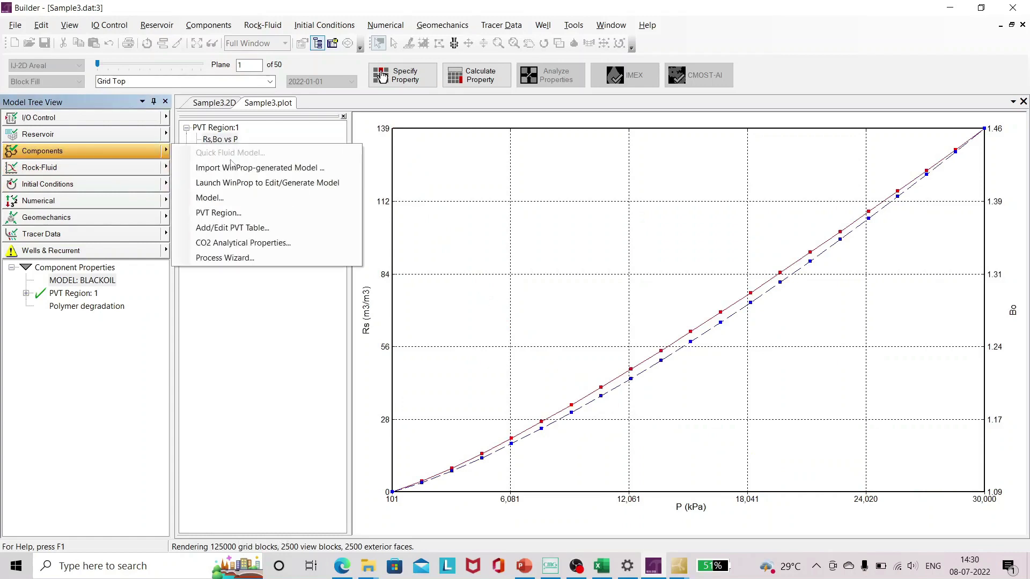
Import Raleigh_Black_Oil_PVT_Lab.imx as a WinProp-generated model
click(327, 168)
click(545, 317)
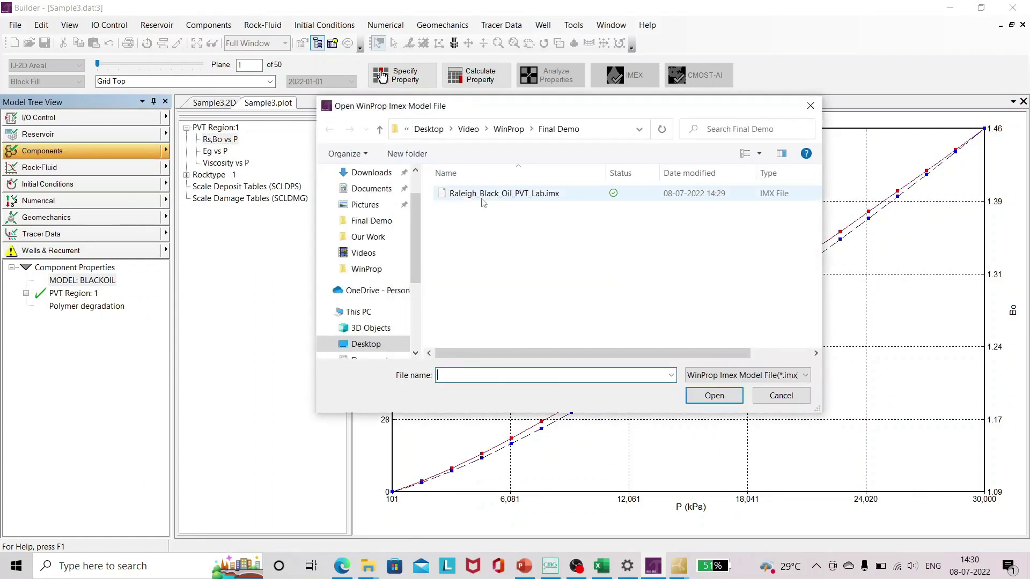
click(484, 195)
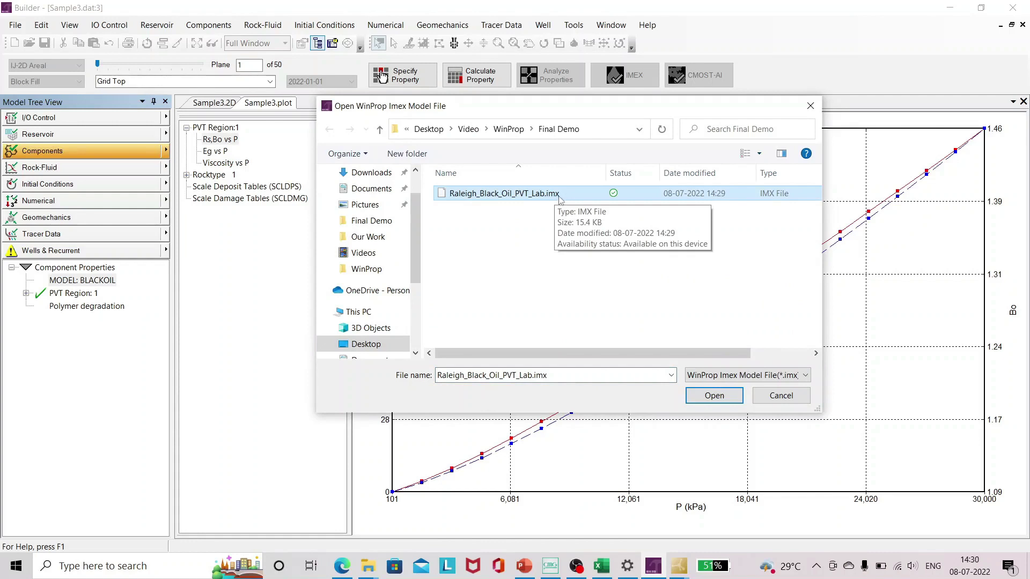
click(715, 396)
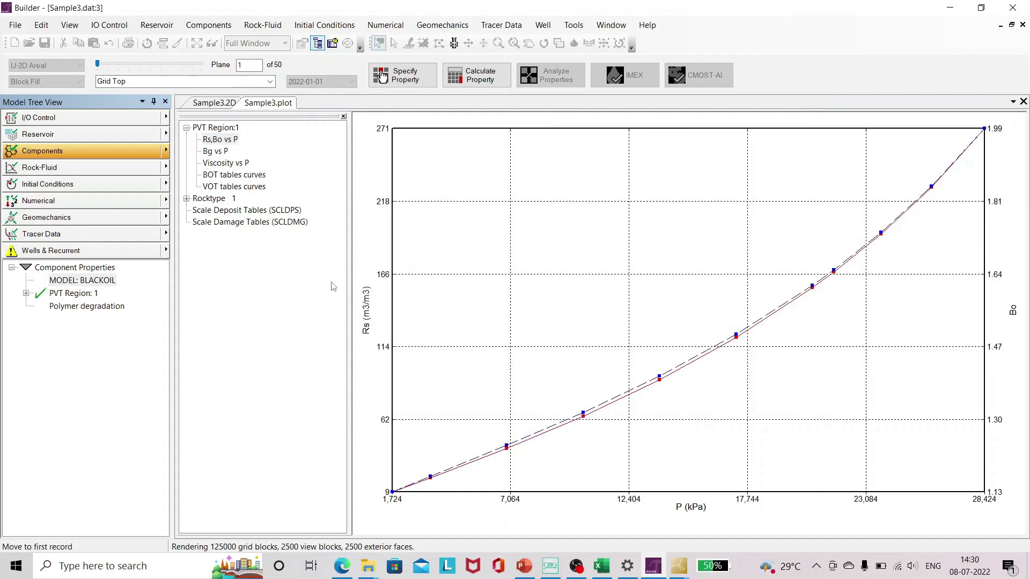
Plot the imported Bg, viscosity, BOT and VOT curves against pressure
click(215, 152)
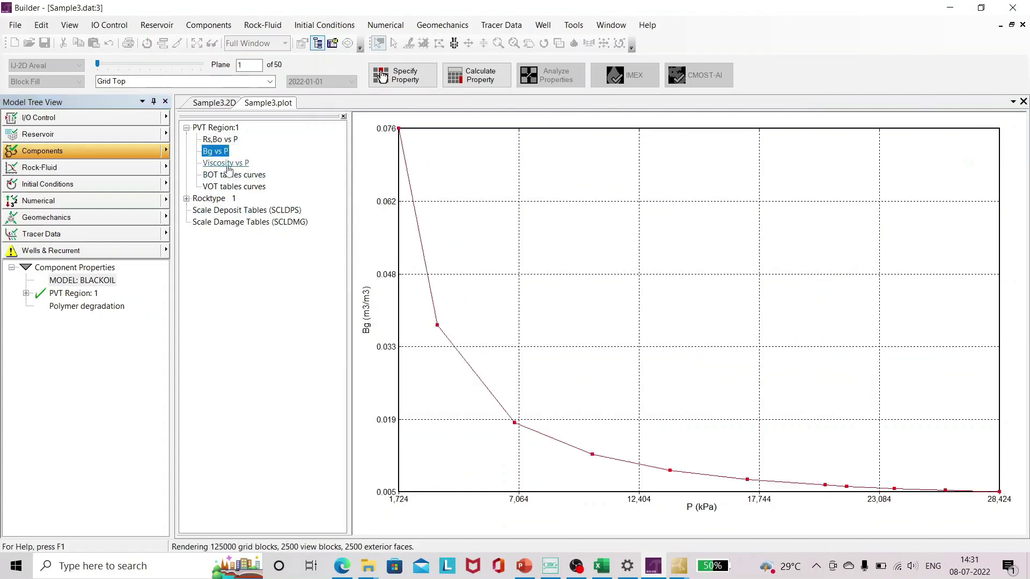
click(226, 163)
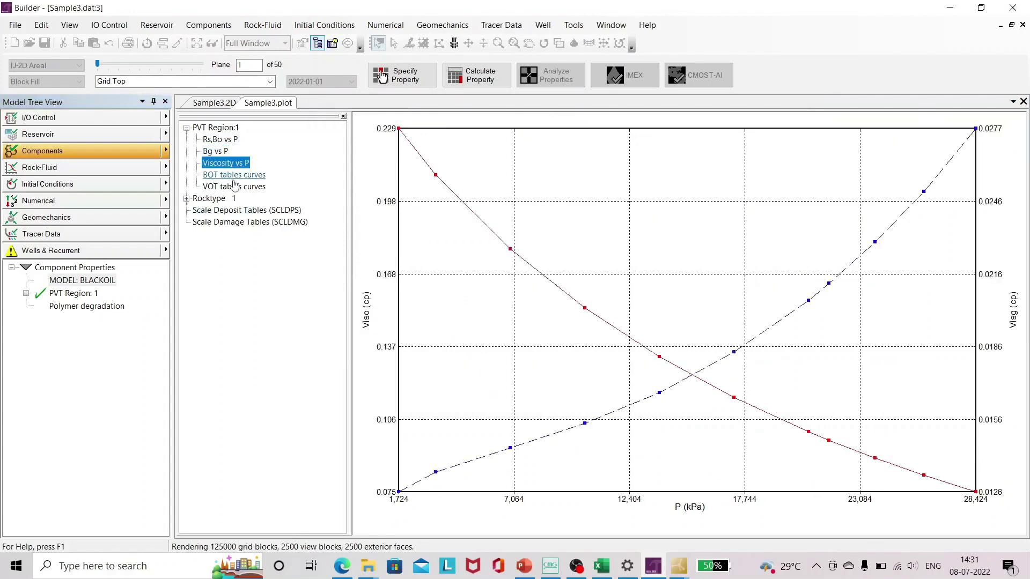
click(235, 175)
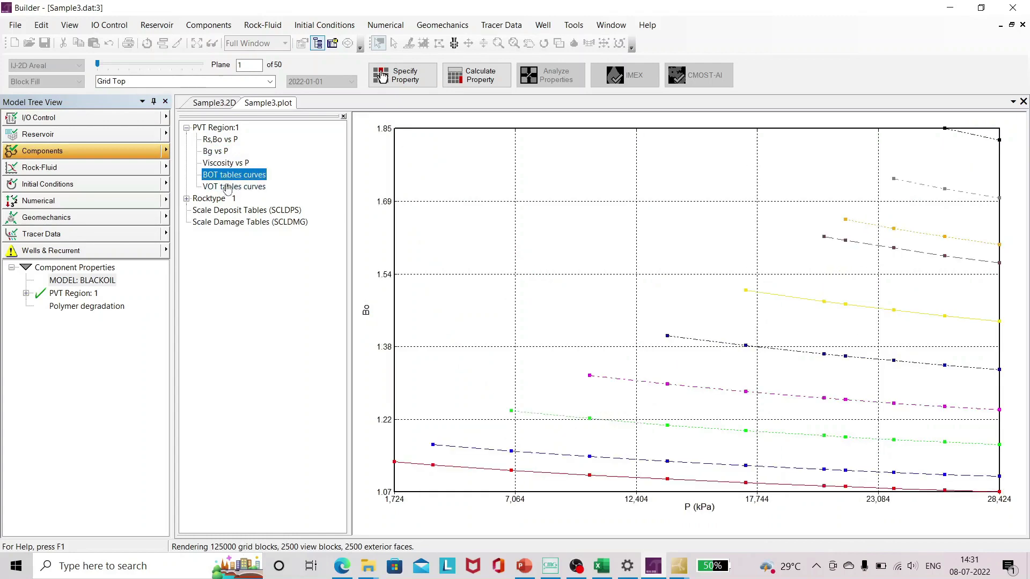
click(227, 187)
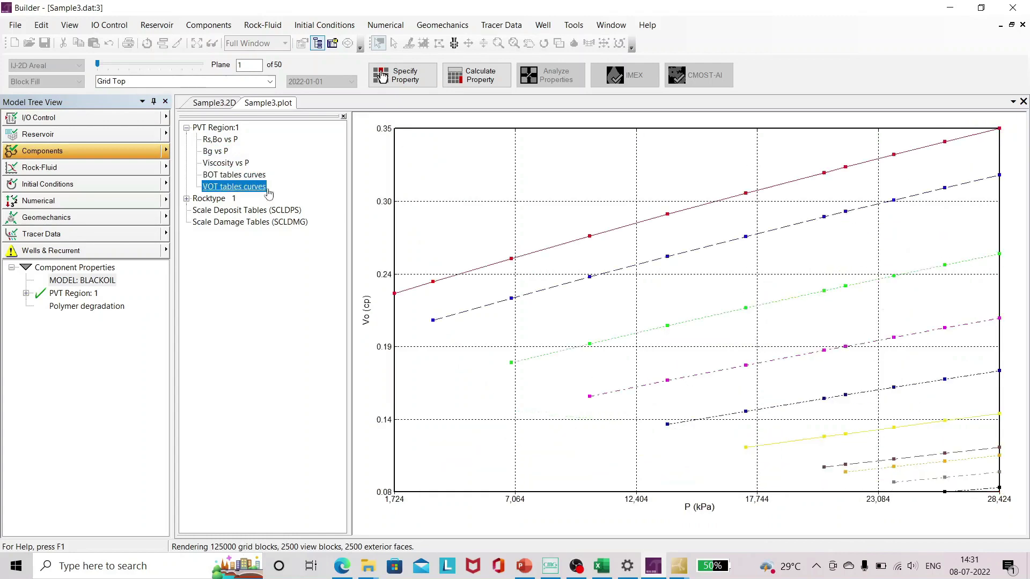
Open PVT Region: 1 and view its imported main PVT table
click(82, 295)
double_click(82, 295)
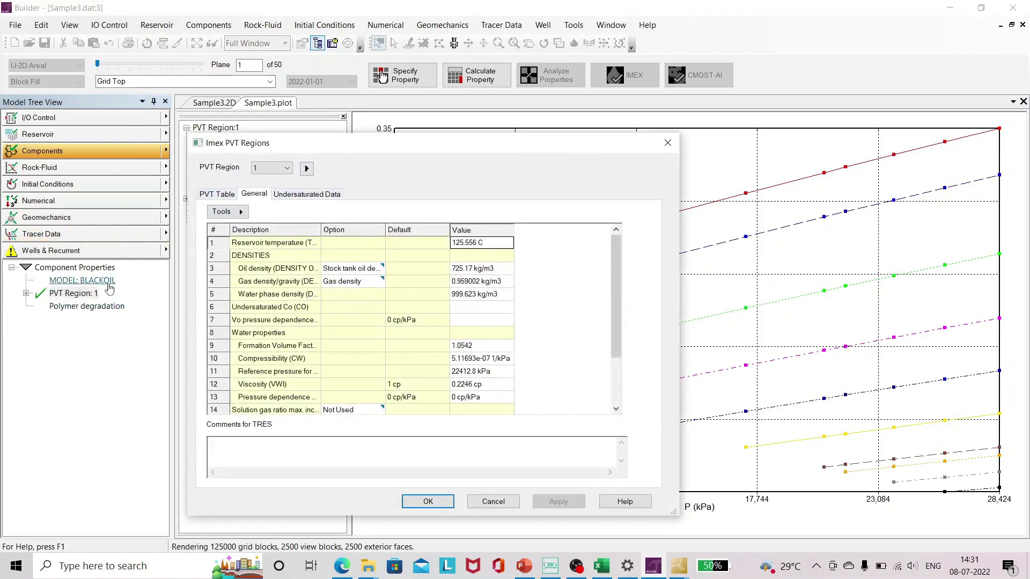
click(219, 194)
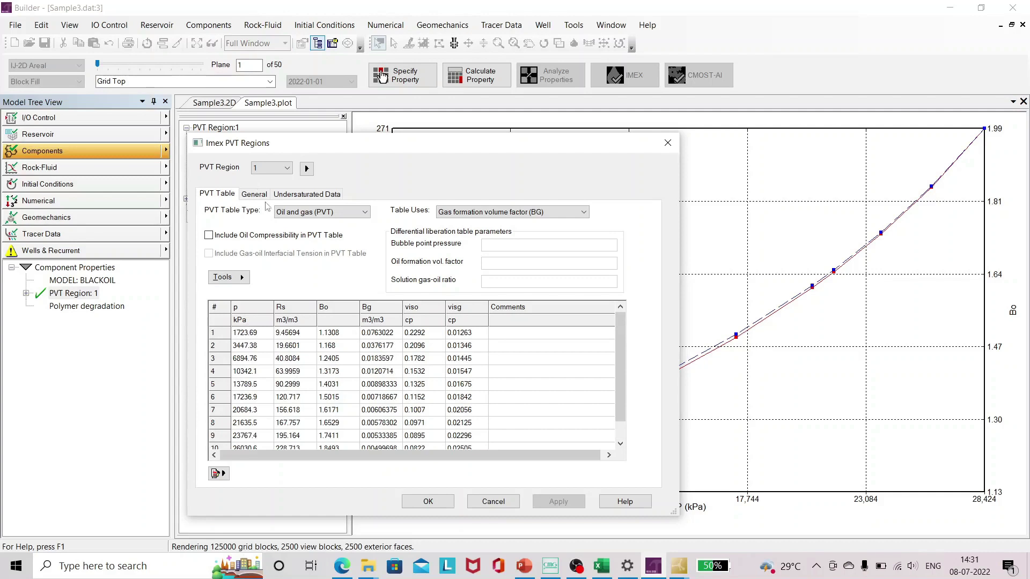
Step through undersaturated BOT Tables 1 to 6, ending at Bo 1.50147–1.43386
click(294, 194)
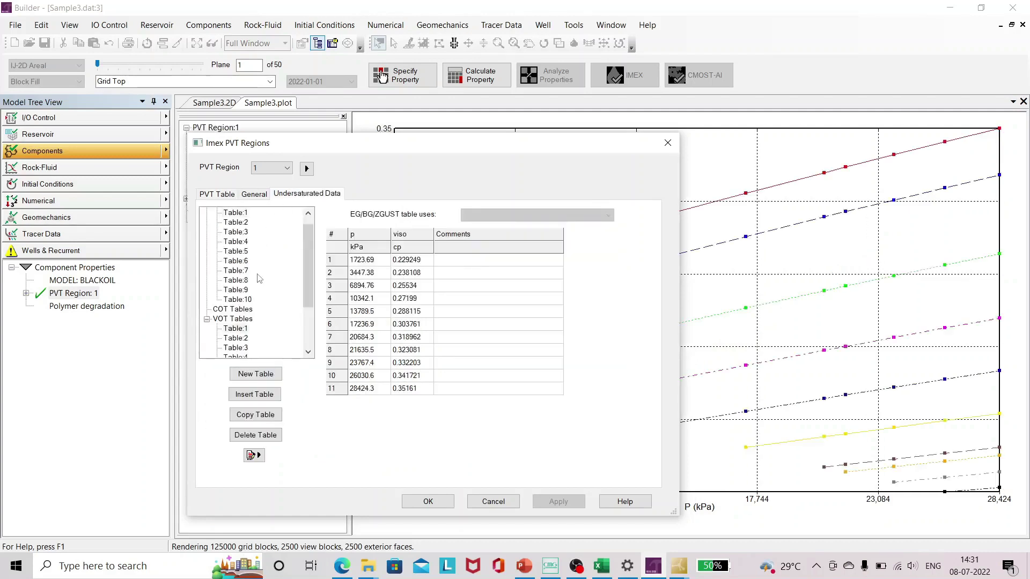
scroll(263, 279, down, 3)
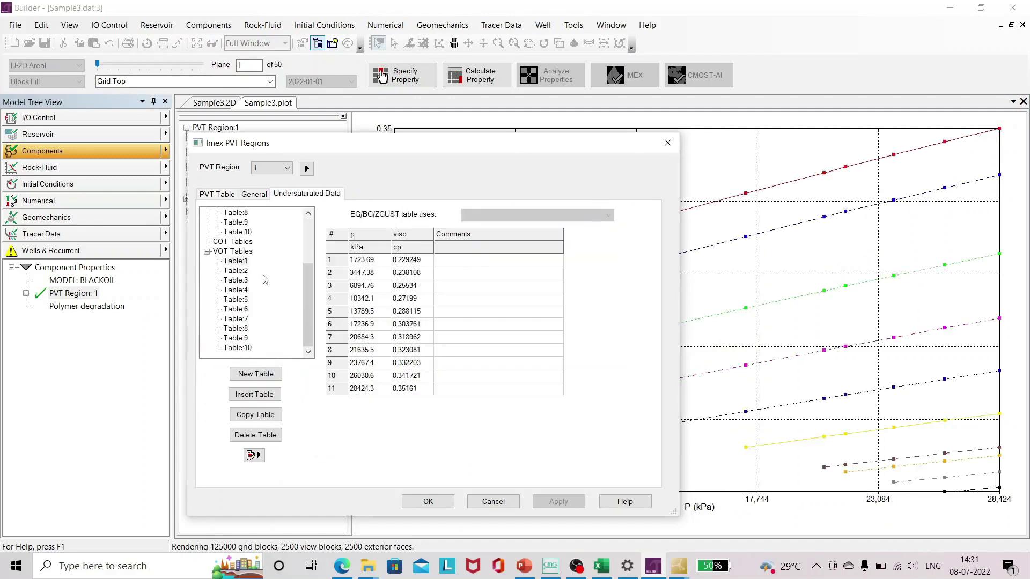
scroll(263, 279, up, 5)
click(240, 214)
click(238, 222)
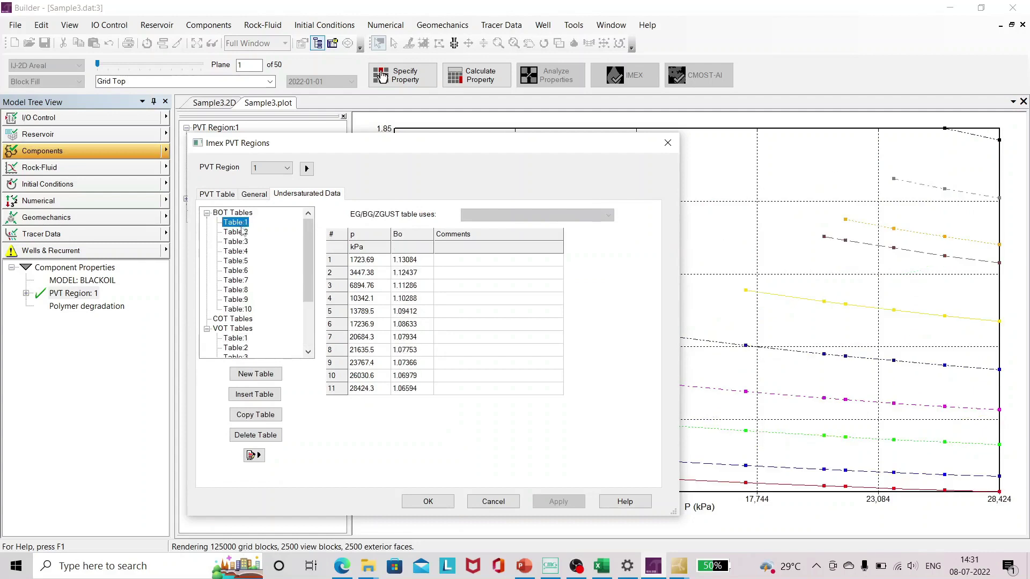
click(239, 232)
click(239, 242)
click(239, 252)
click(239, 261)
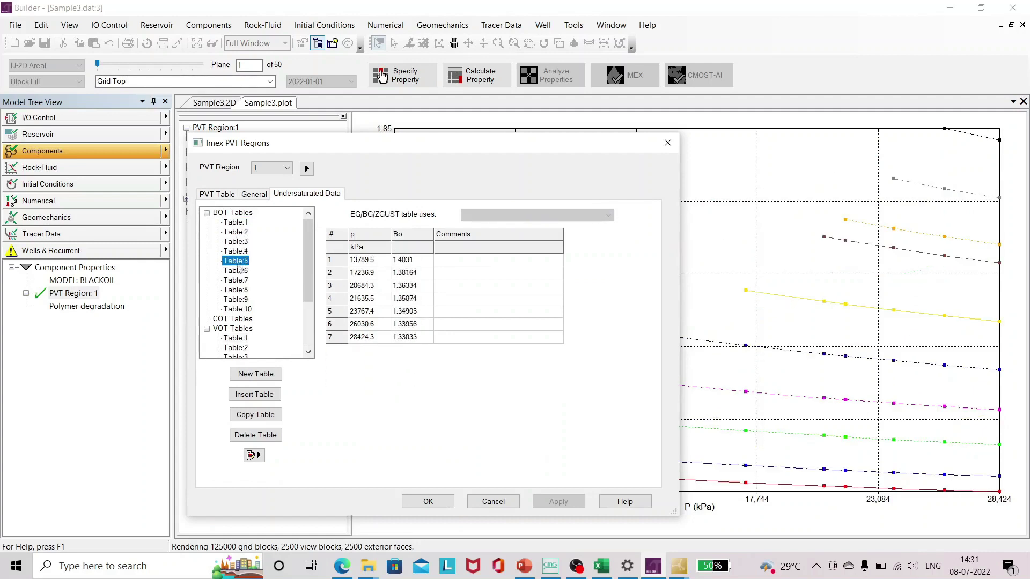
click(239, 271)
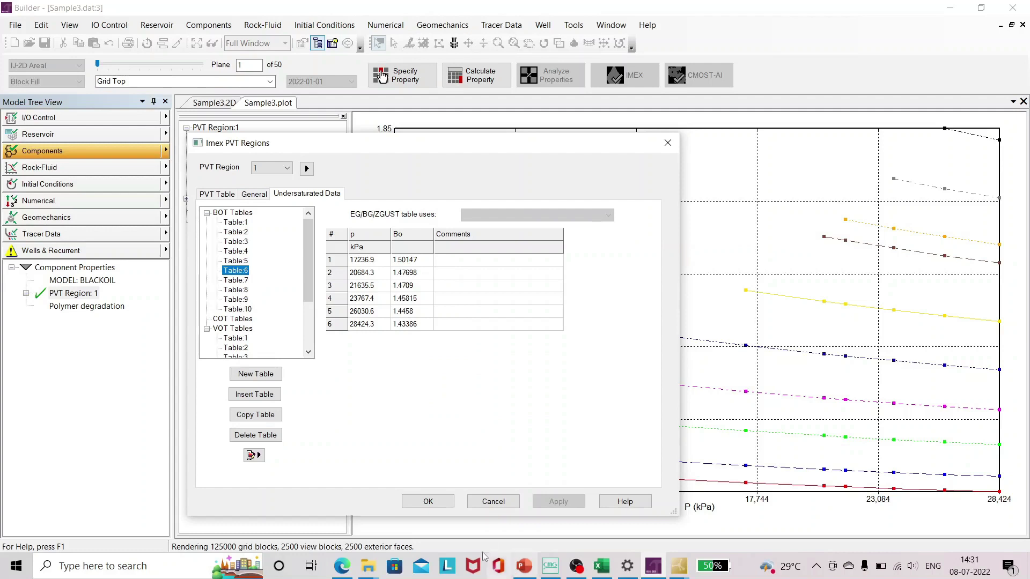
Accept the Imex PVT Regions data and close the dialog
click(427, 502)
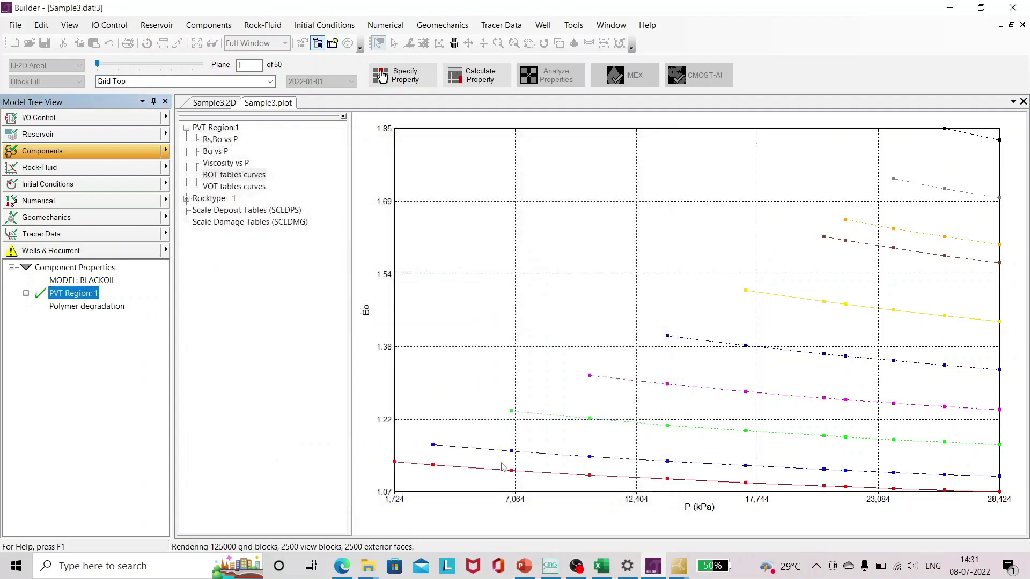